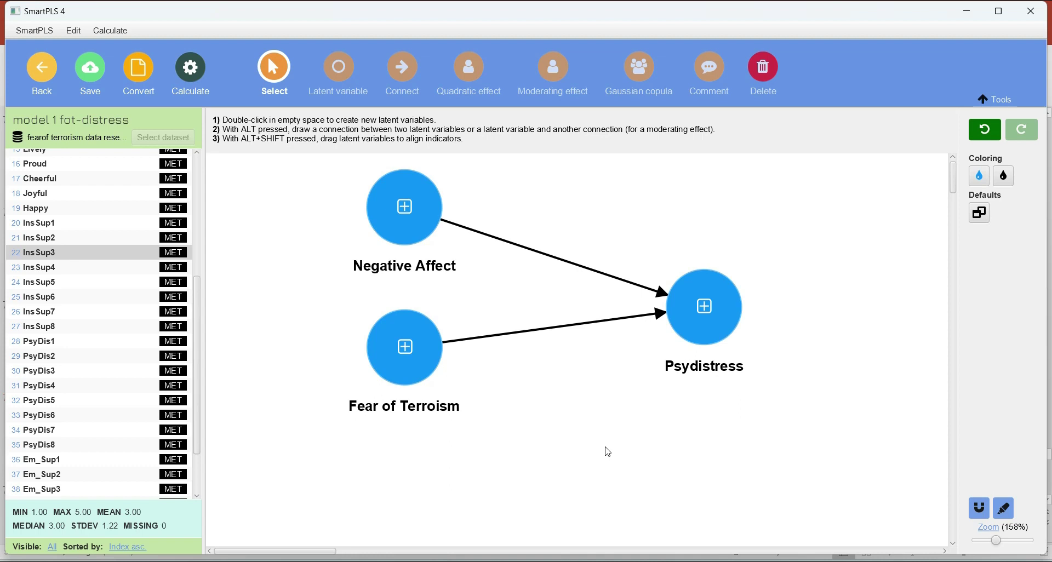
# Step: Arrange the constructs as a triangle with Negative Affect between the other two, and draw a path from Fear of Terroism to Negative Affect
pyautogui.moveTo(420, 349); pyautogui.dragTo(312, 346)
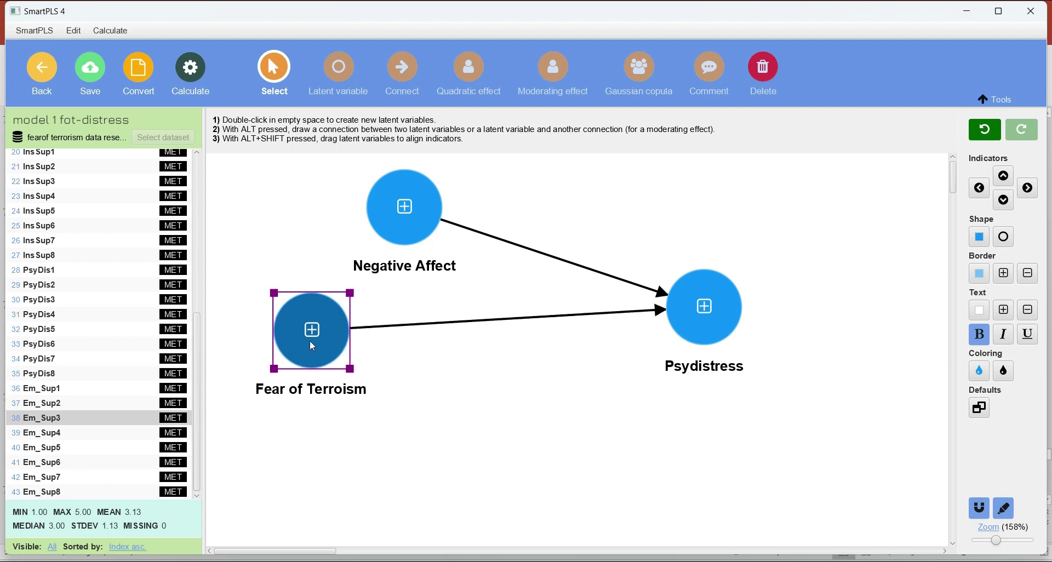
pyautogui.moveTo(399, 230); pyautogui.dragTo(511, 239)
pyautogui.click(313, 337)
pyautogui.moveTo(313, 337); pyautogui.dragTo(510, 232)
pyautogui.press('alt')
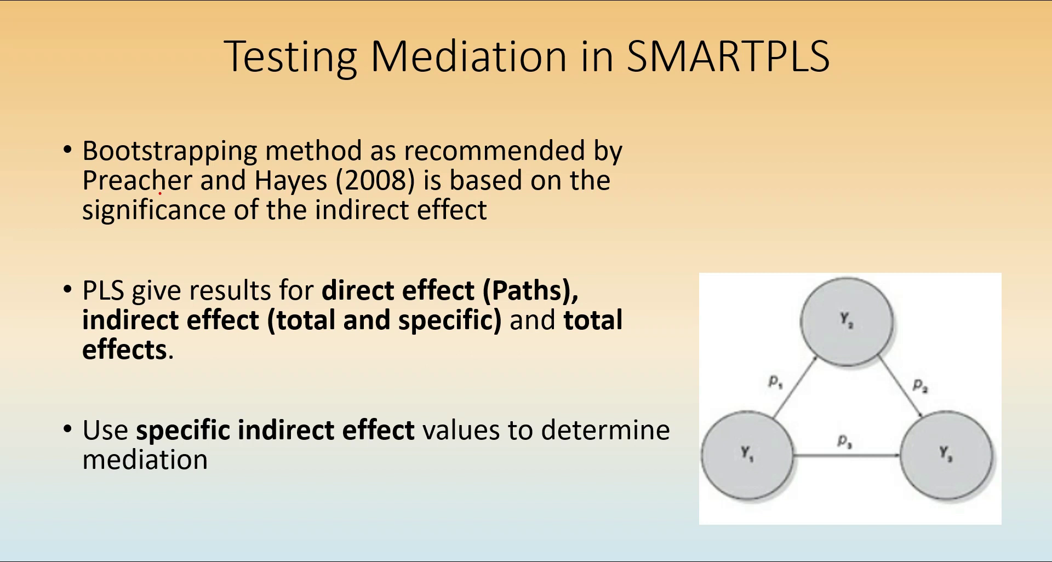
pyautogui.moveTo(321, 229); pyautogui.dragTo(461, 223)
pyautogui.moveTo(353, 303); pyautogui.dragTo(414, 301)
pyautogui.moveTo(509, 306); pyautogui.dragTo(547, 308)
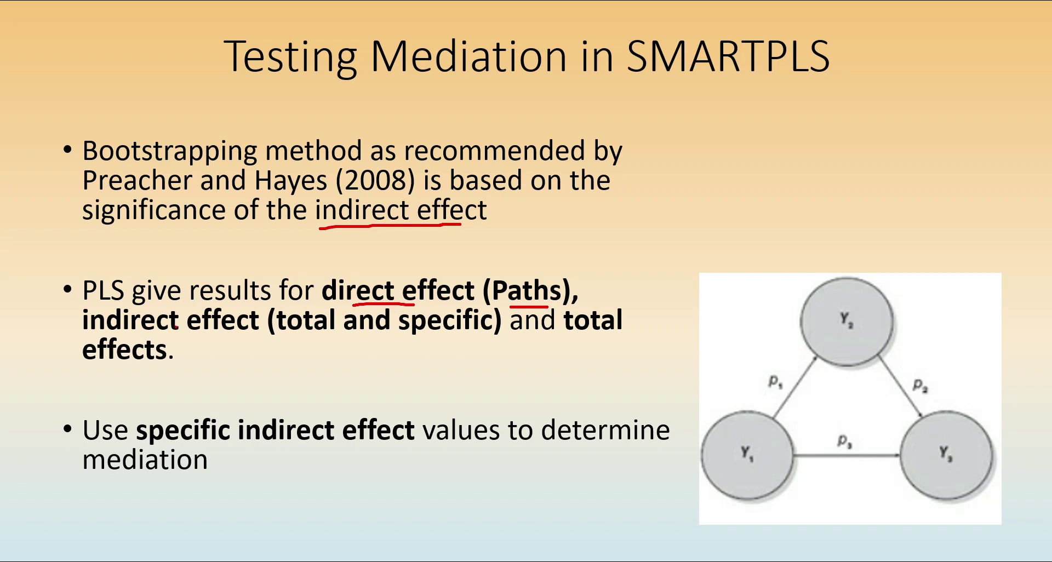
pyautogui.moveTo(96, 334); pyautogui.dragTo(317, 339)
pyautogui.moveTo(402, 339); pyautogui.dragTo(426, 340)
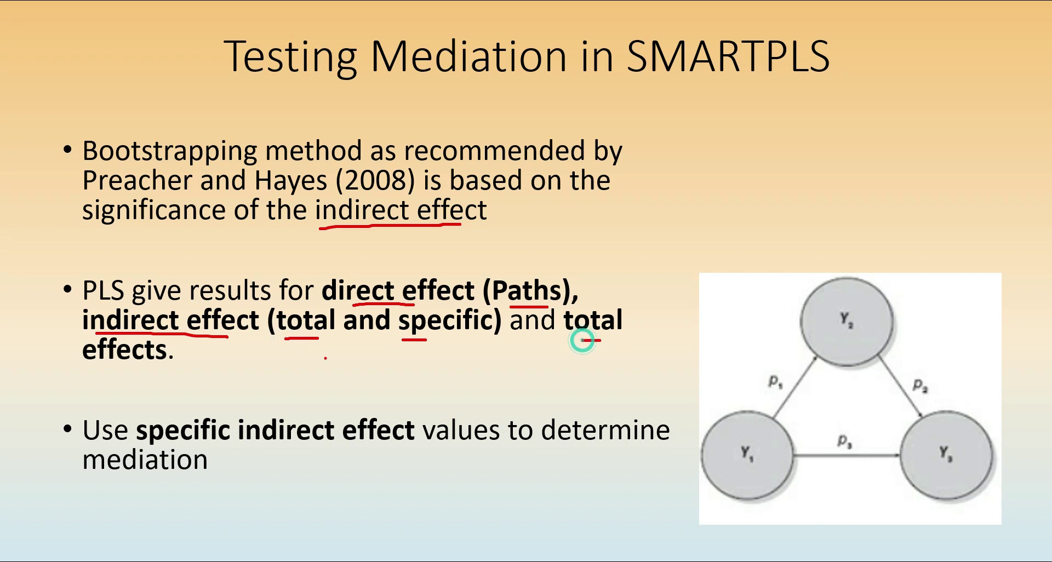
pyautogui.moveTo(100, 374); pyautogui.dragTo(126, 373)
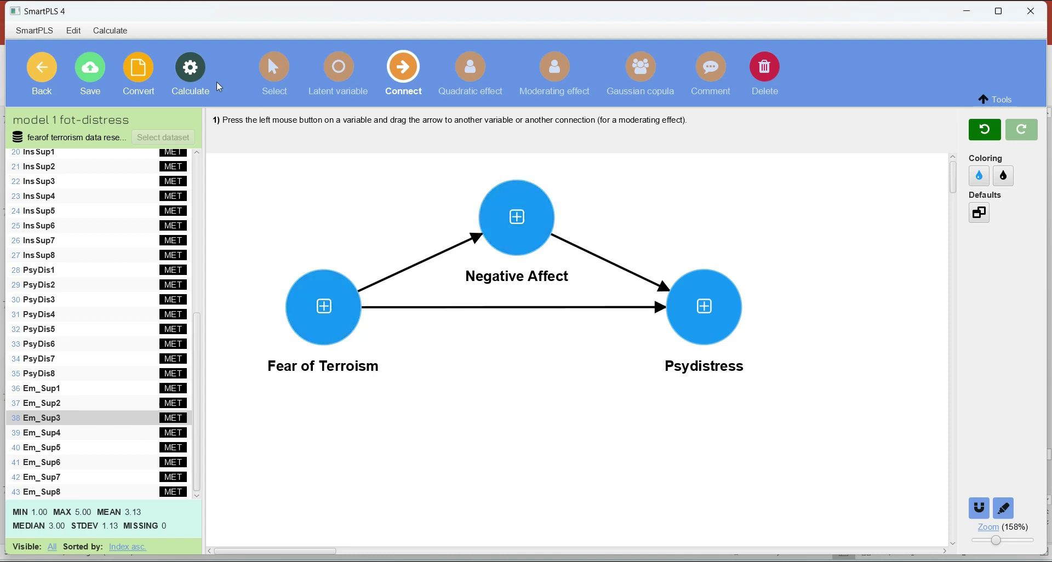
# Step: Run the PLS-SEM algorithm on the mediation model with the path weighting scheme, opening the report
pyautogui.click(189, 77)
pyautogui.click(193, 101)
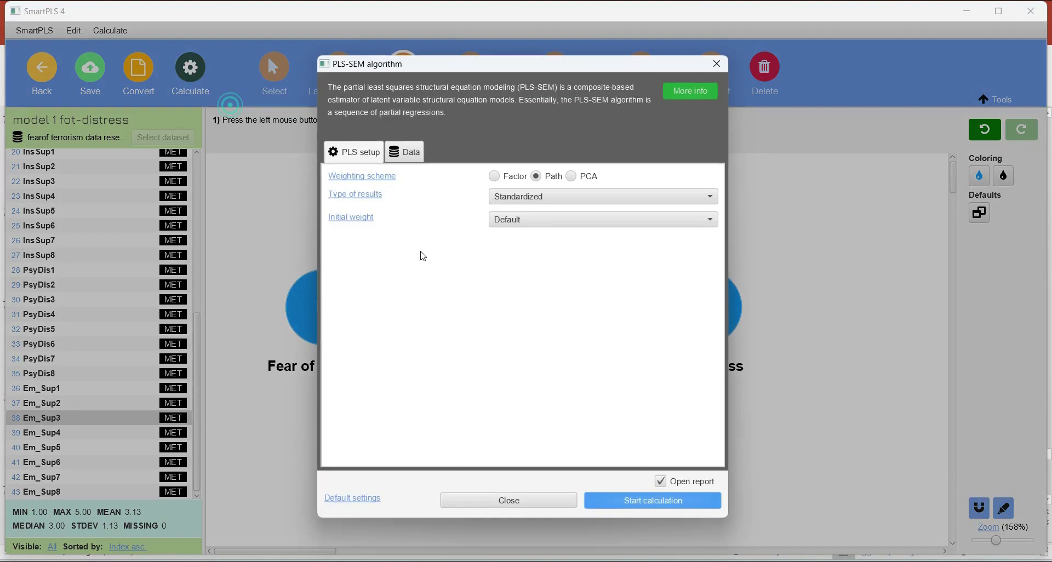
pyautogui.click(657, 500)
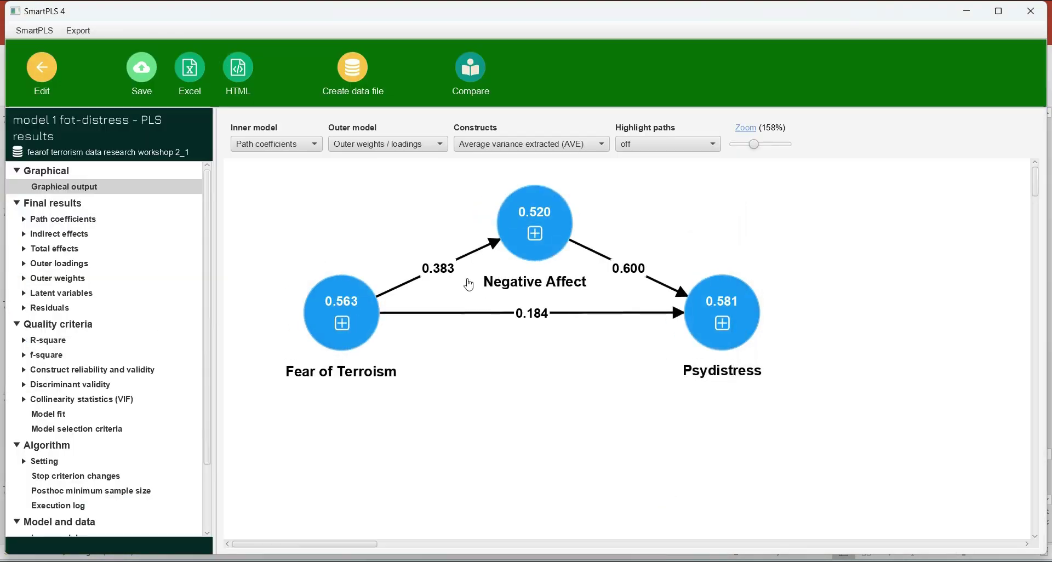
# Step: Review the construct reliability and validity overview and the Fornell-Larcker discriminant validity table in the PLS results
pyautogui.click(52, 328)
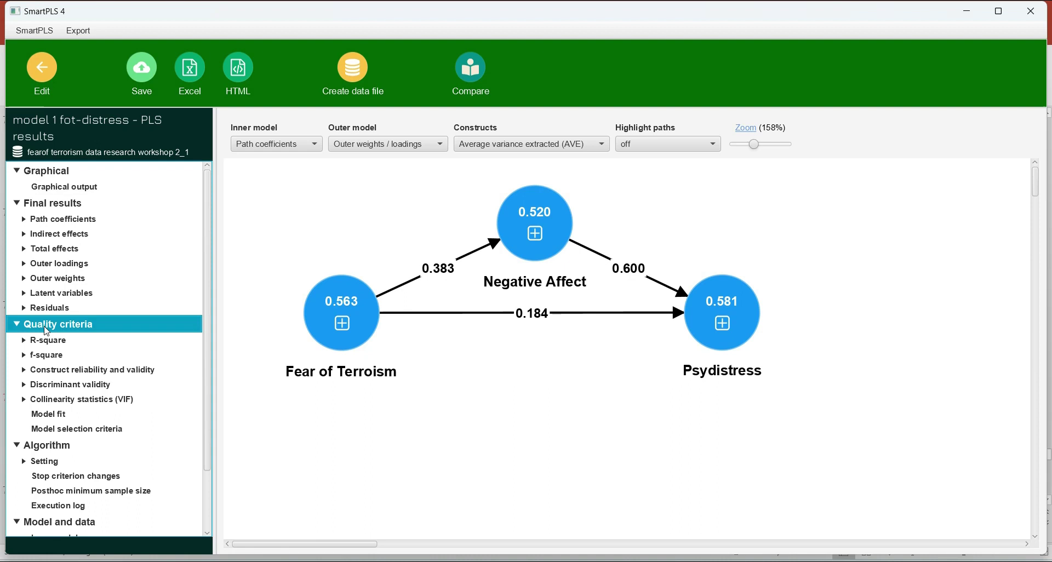
pyautogui.click(66, 372)
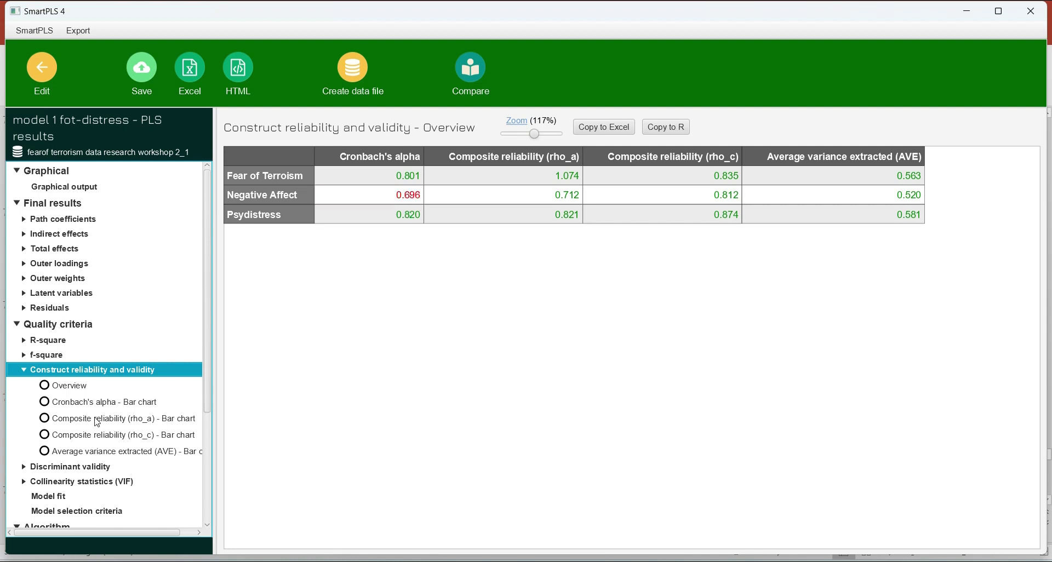
pyautogui.click(23, 370)
pyautogui.click(48, 384)
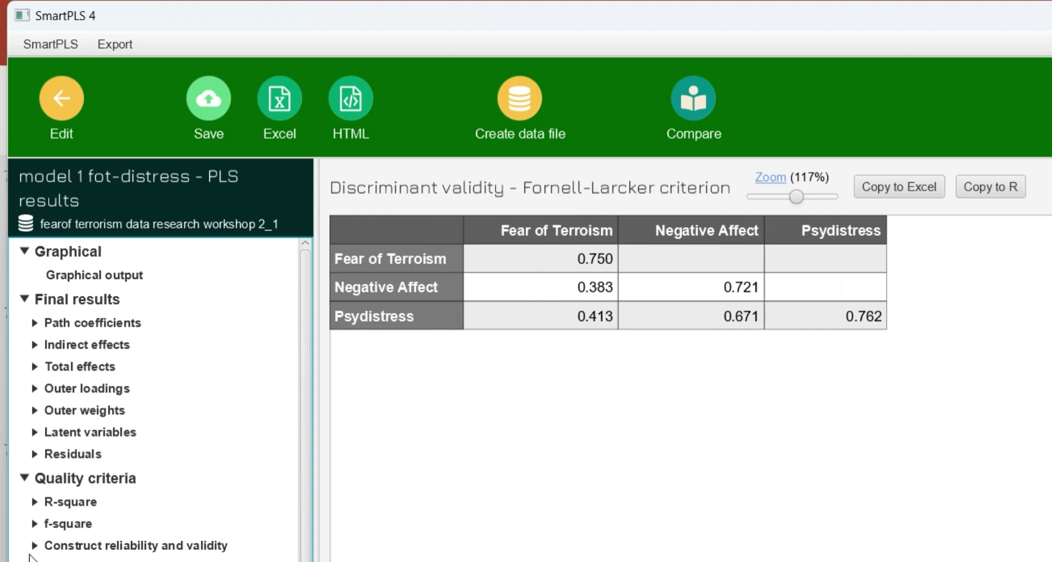
# Step: Review the R-square overview for Negative Affect and Psydistress, and collapse the R-square and f-square result groups
pyautogui.click(68, 502)
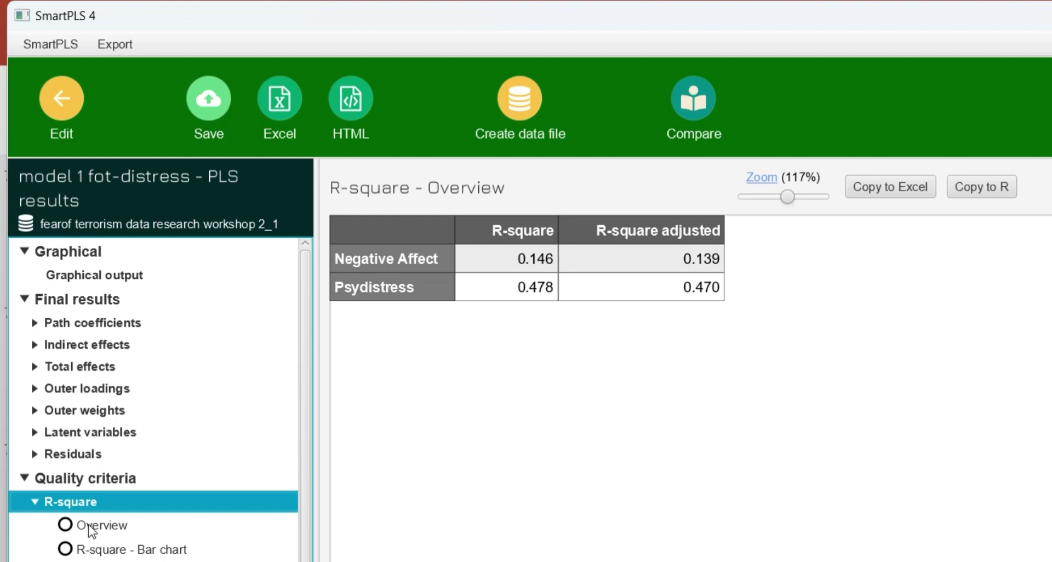
pyautogui.click(35, 502)
pyautogui.click(35, 524)
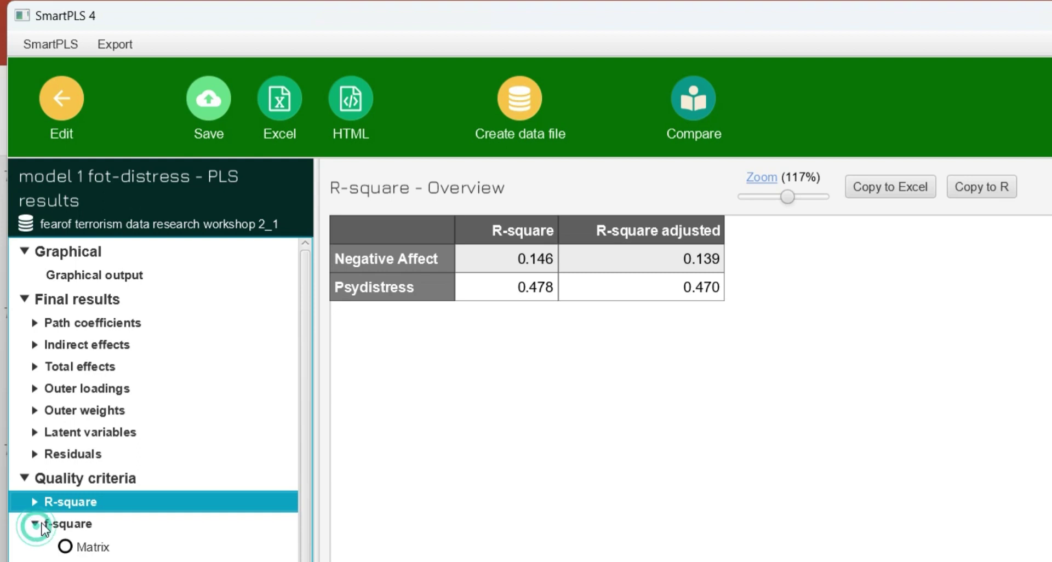
pyautogui.click(44, 519)
pyautogui.click(35, 523)
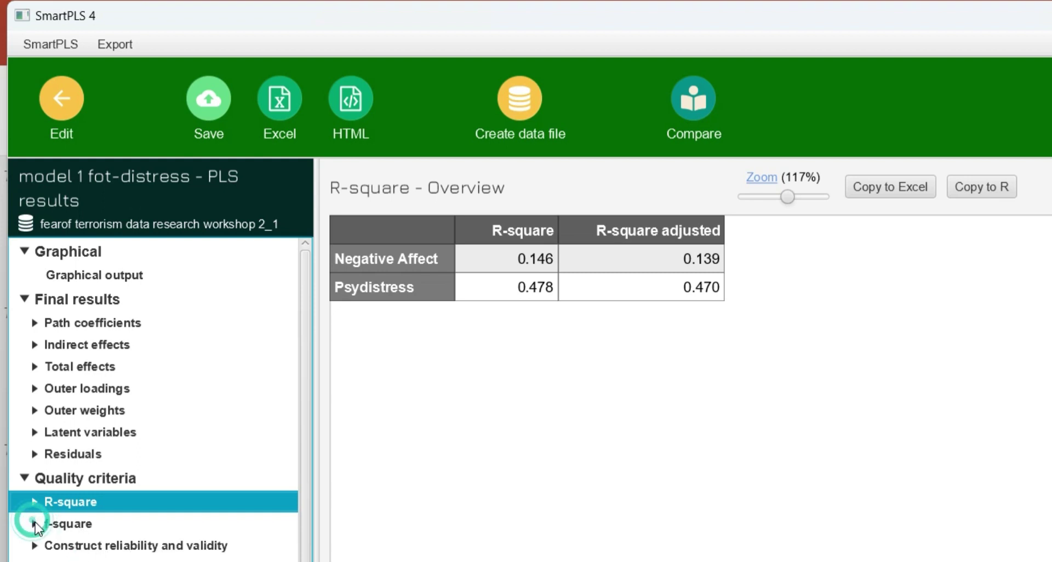
pyautogui.click(35, 524)
pyautogui.click(28, 480)
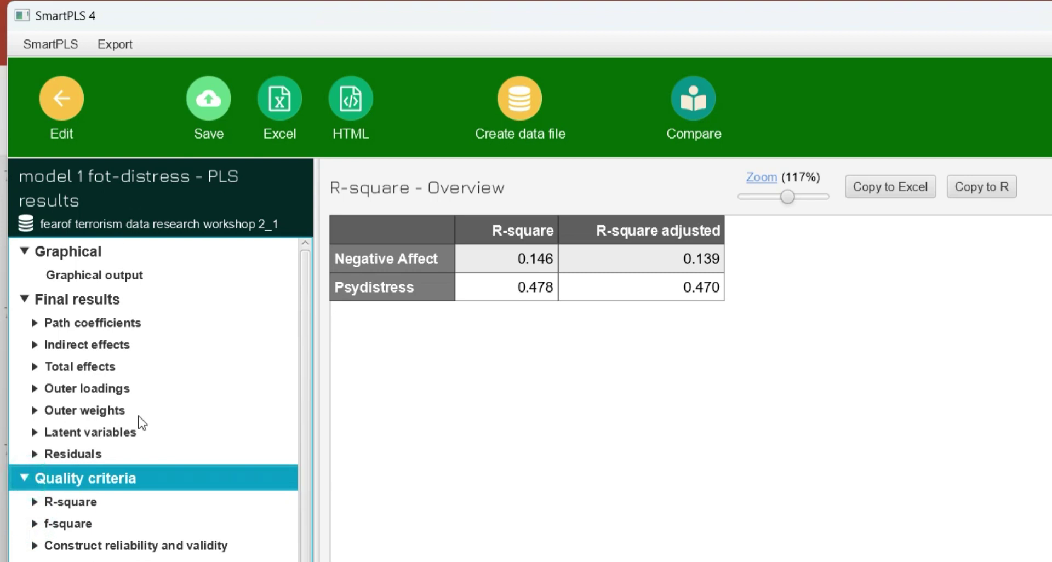
# Step: Return to the model and run bootstrapping with 3000 subsamples, percentile bootstrap, a one-tailed test and 0.05 significance level
pyautogui.click(61, 98)
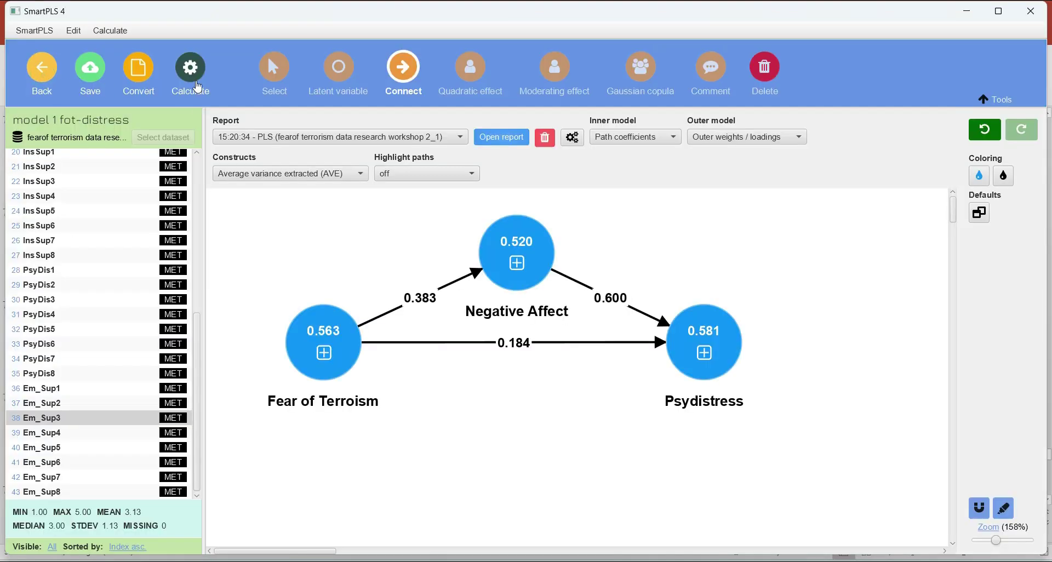
pyautogui.click(189, 67)
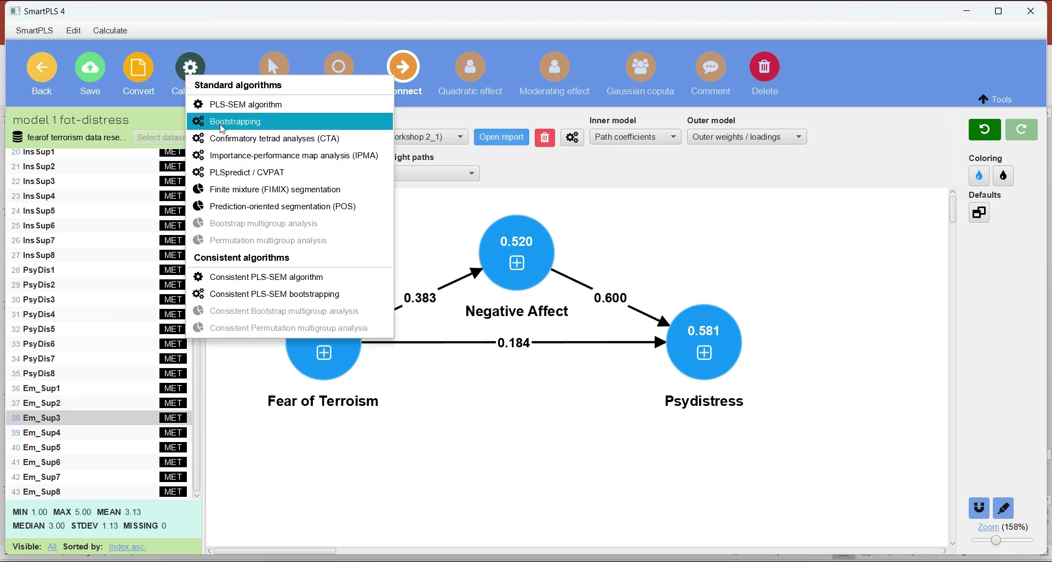
pyautogui.click(247, 127)
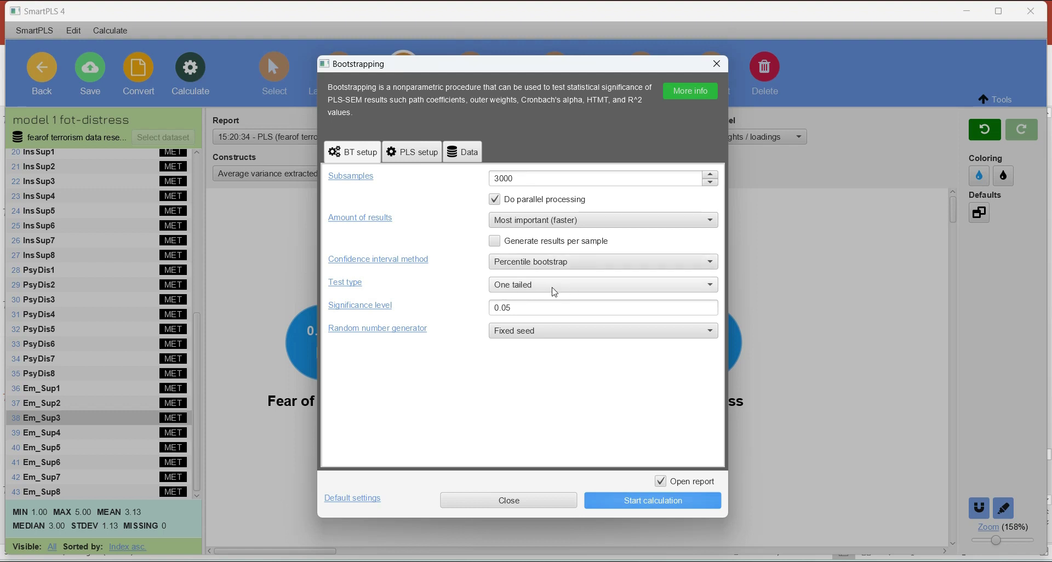
pyautogui.click(624, 503)
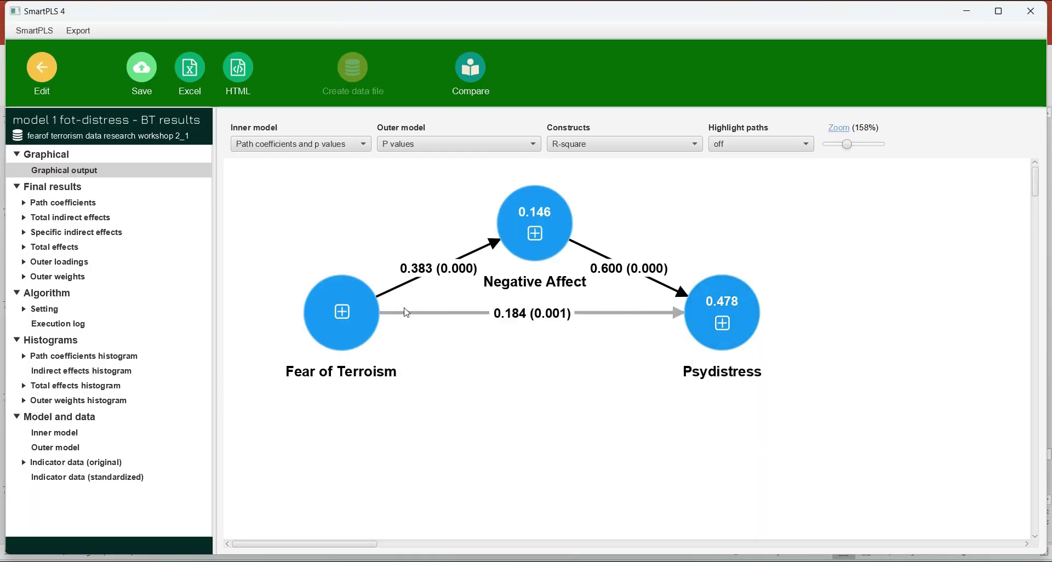
pyautogui.moveTo(354, 344)
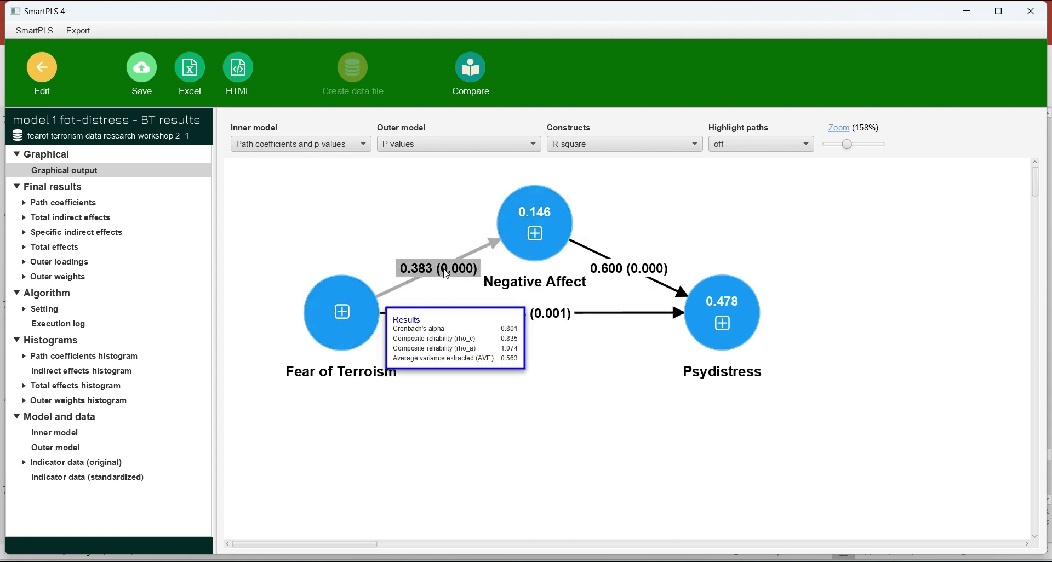
pyautogui.moveTo(700, 312)
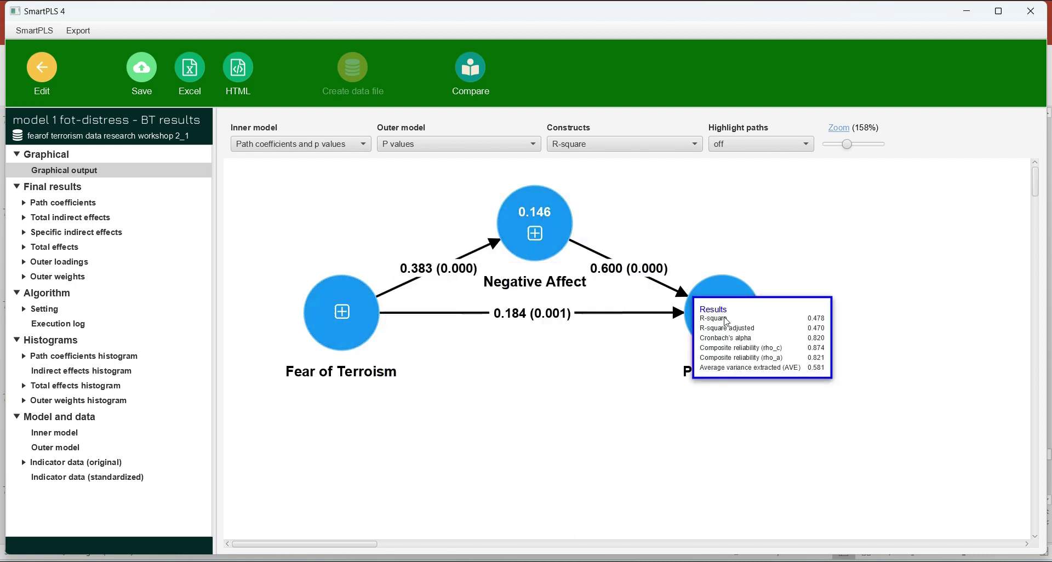
pyautogui.moveTo(344, 324)
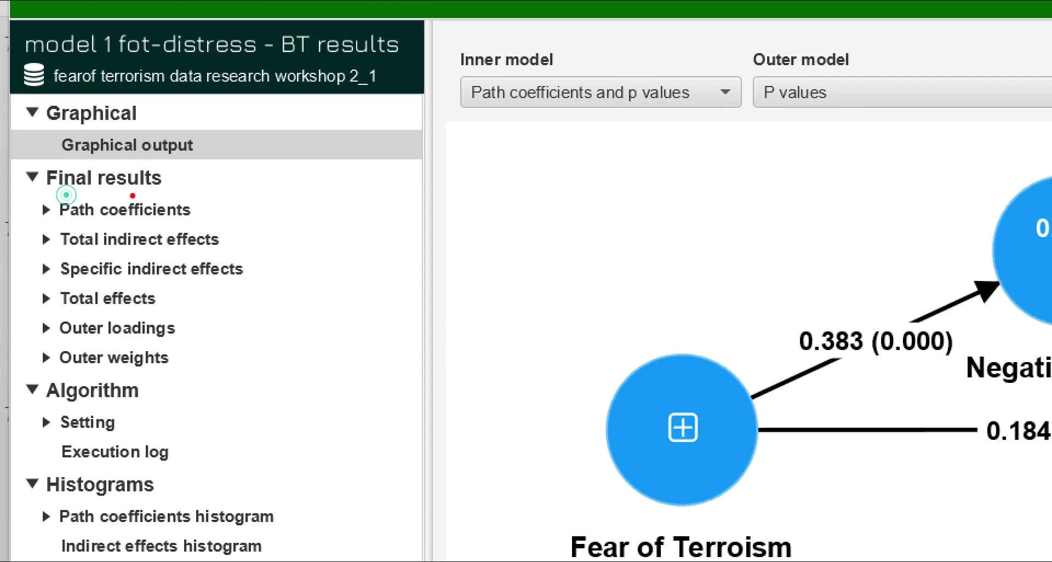
pyautogui.moveTo(69, 222); pyautogui.dragTo(154, 221)
pyautogui.moveTo(62, 252); pyautogui.dragTo(159, 253)
pyautogui.moveTo(64, 282); pyautogui.dragTo(124, 281)
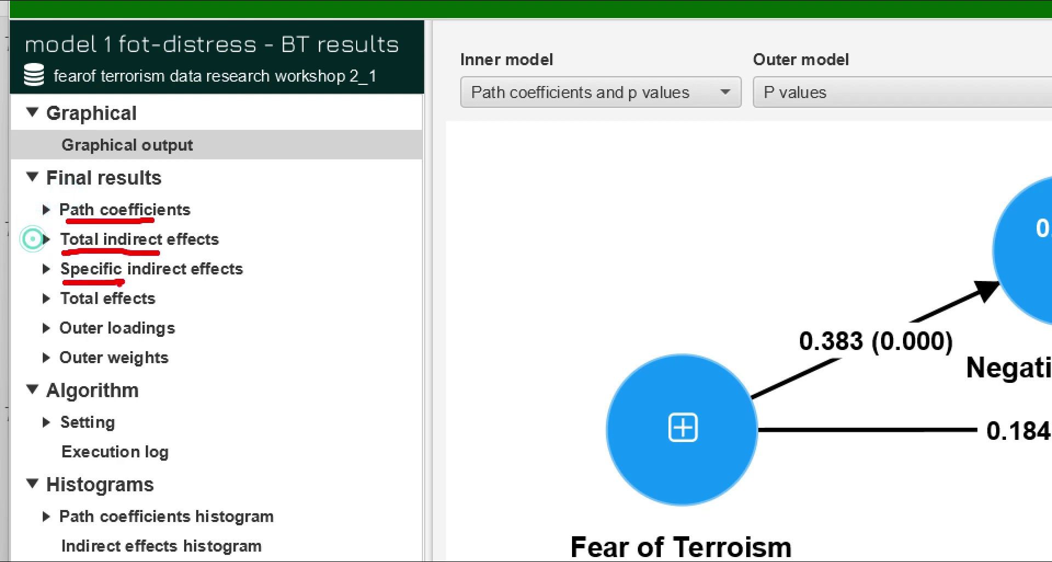
pyautogui.moveTo(60, 310); pyautogui.dragTo(137, 316)
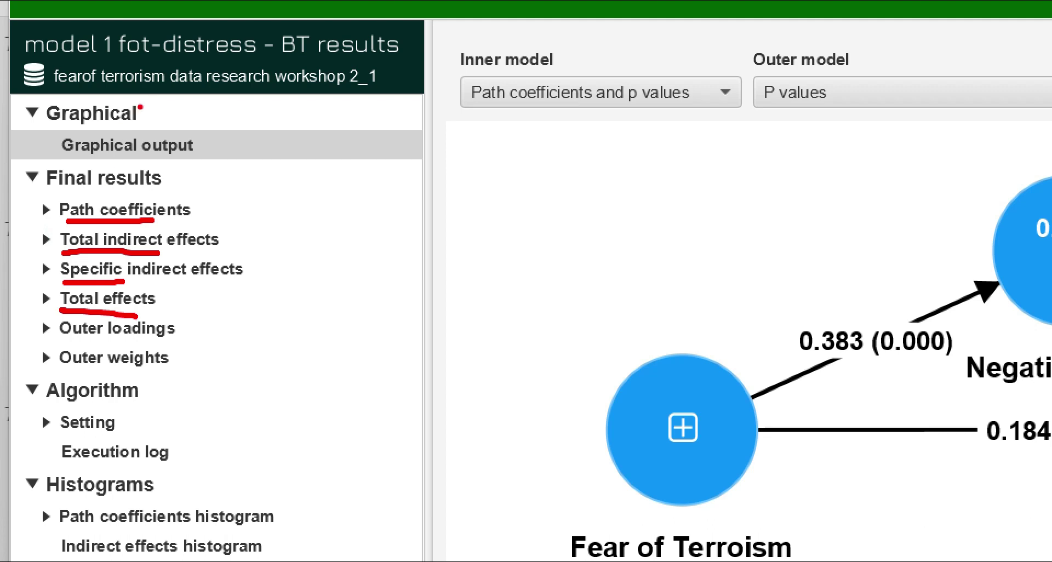
pyautogui.moveTo(196, 203)
pyautogui.mouseDown()
pyautogui.moveTo(207, 212)
pyautogui.moveTo(280, 188)
pyautogui.mouseUp()
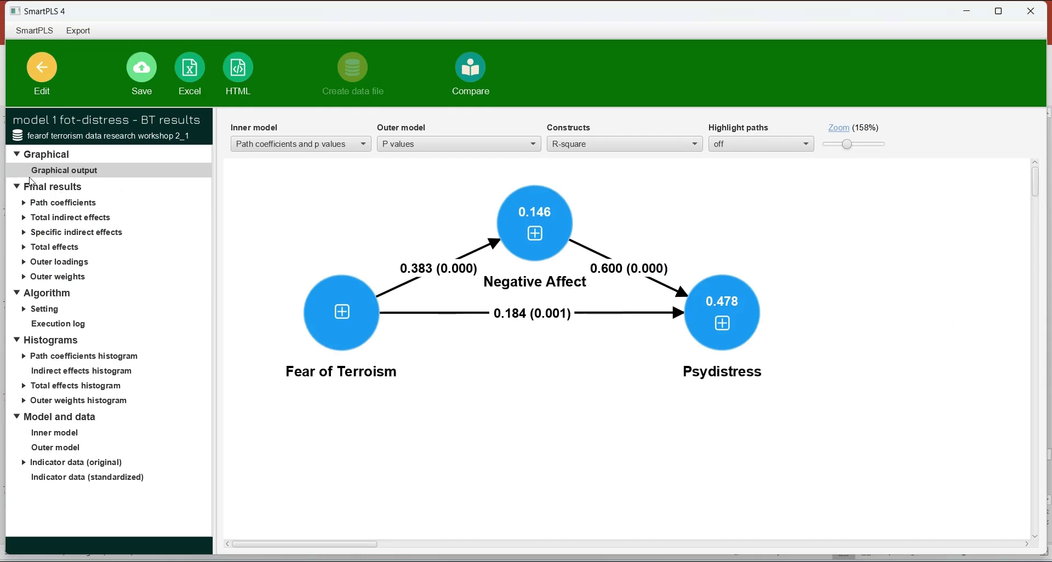
# Step: Review the T statistics and p values of the total and specific indirect effects in the bootstrapping results
pyautogui.click(119, 243)
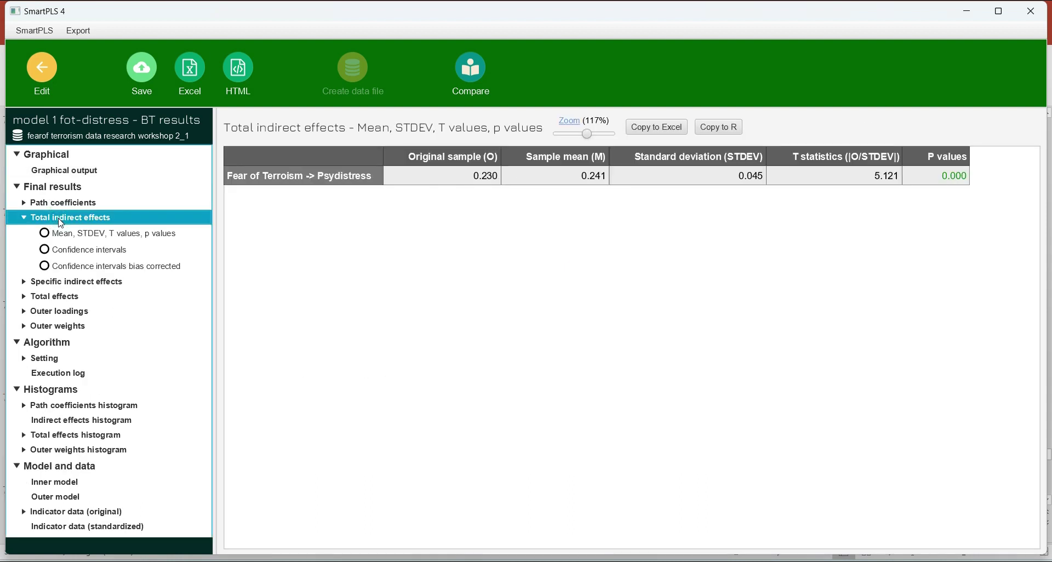
pyautogui.click(65, 282)
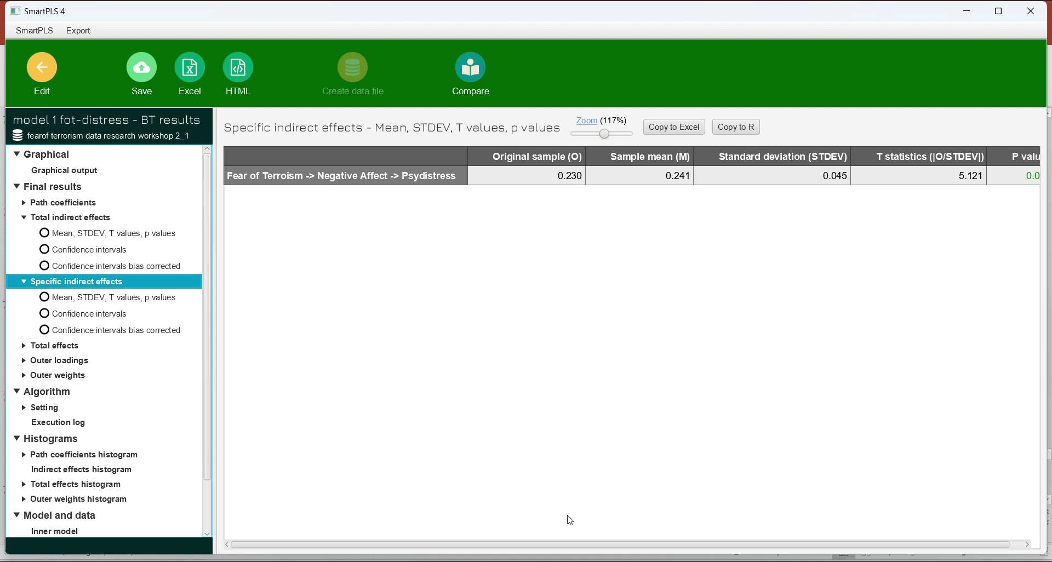
pyautogui.click(569, 539)
pyautogui.moveTo(602, 547); pyautogui.dragTo(677, 550)
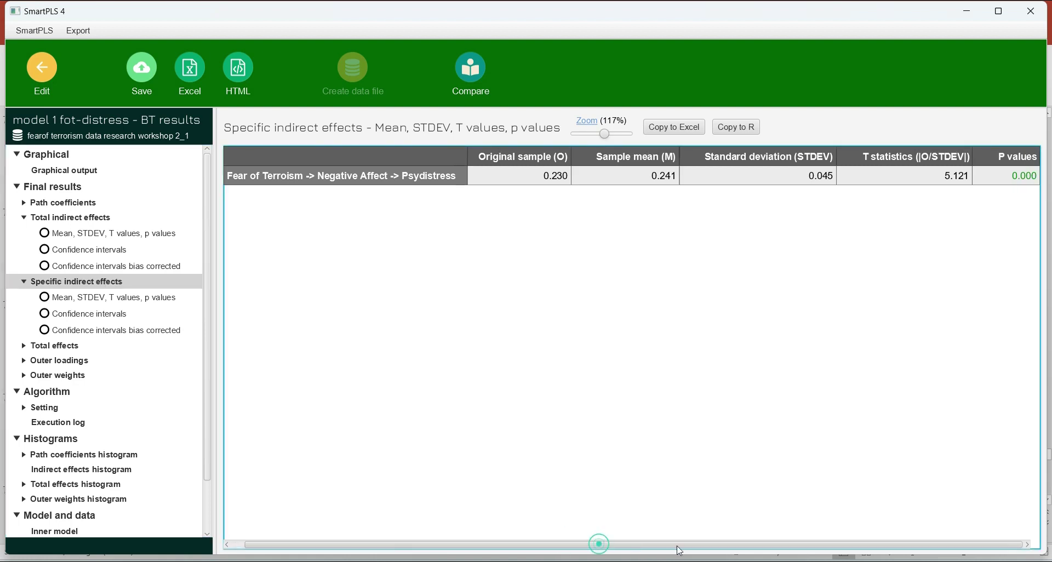
# Step: Check the total indirect effect's significance and confidence intervals, and return to the graphical output of the bootstrapped model
pyautogui.click(83, 222)
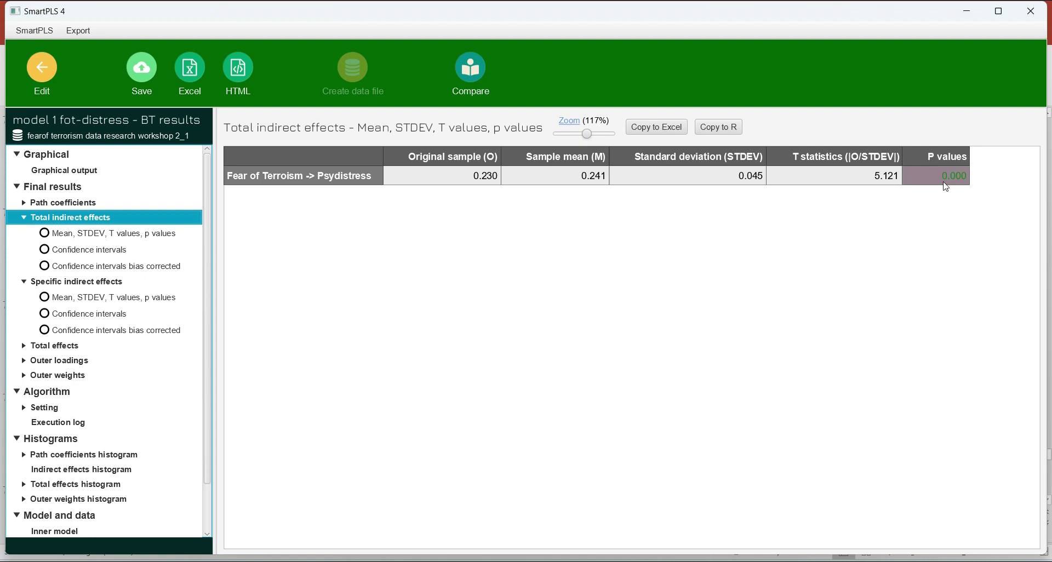
pyautogui.click(76, 251)
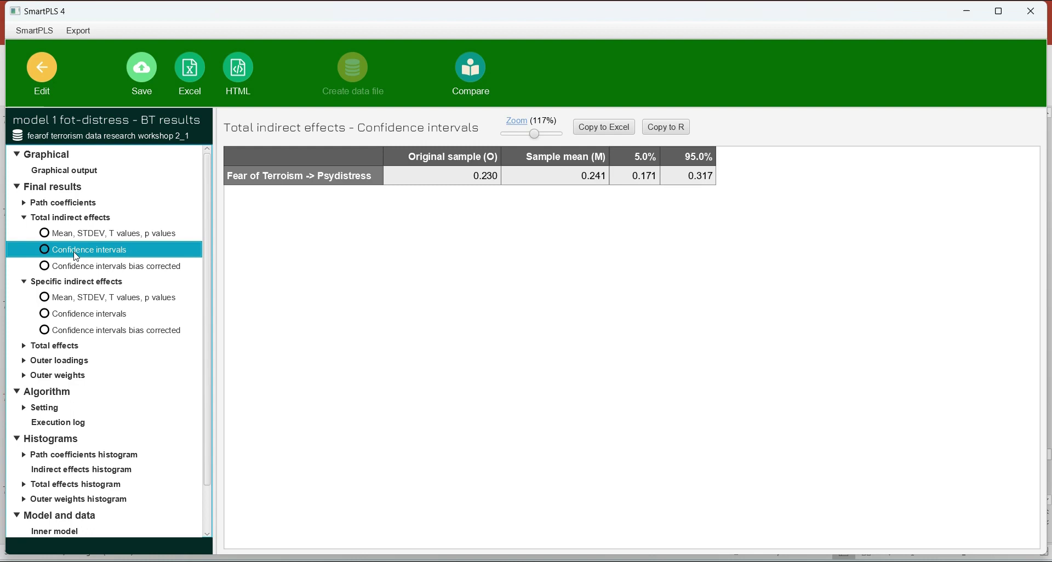
pyautogui.click(73, 171)
pyautogui.moveTo(509, 229)
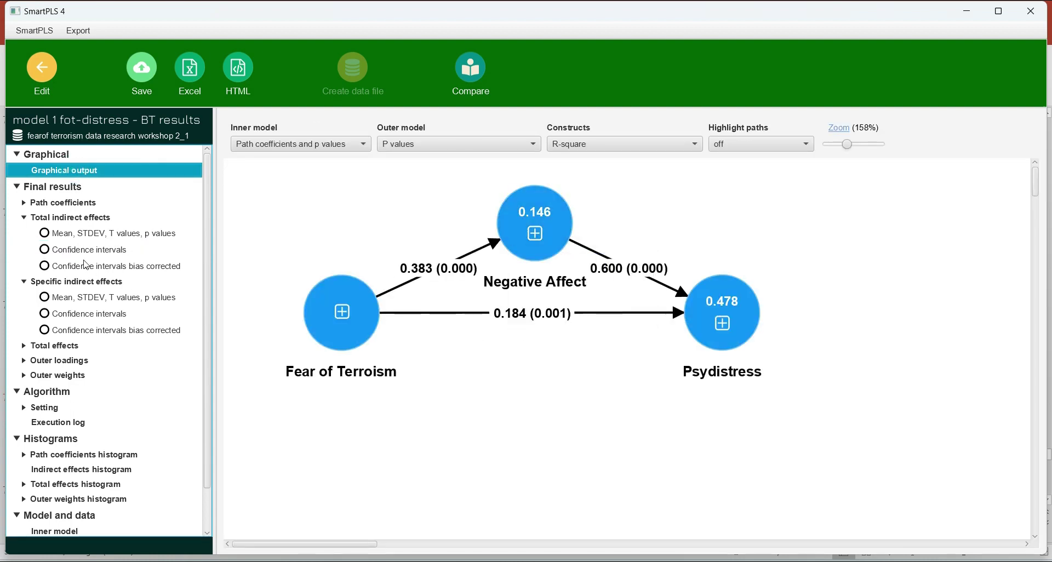
# Step: Compare the total and specific indirect effects of Fear of Terroism on Psydistress, including the total indirect effect's confidence intervals
pyautogui.click(75, 219)
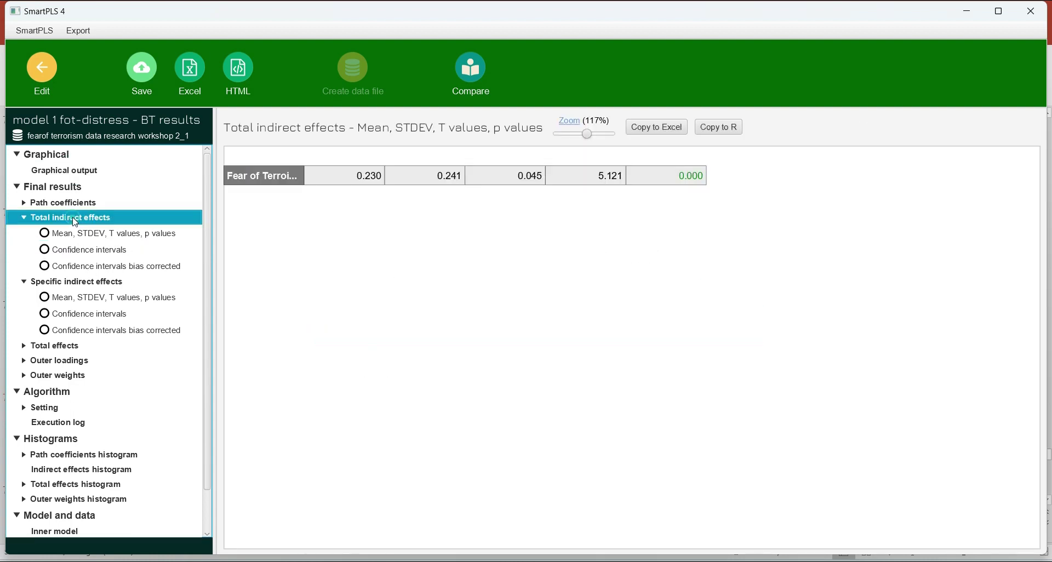
pyautogui.click(74, 286)
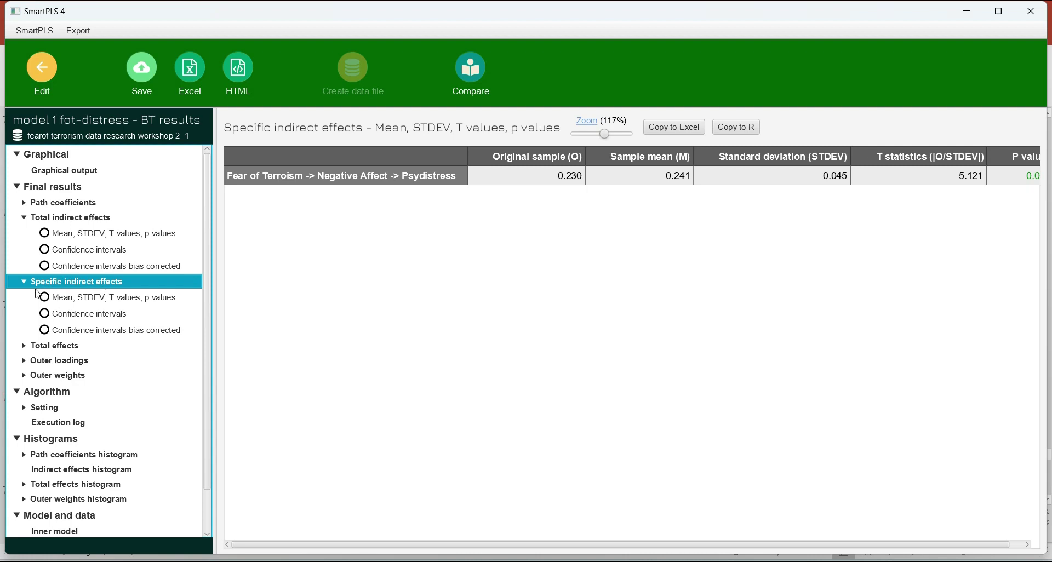
pyautogui.click(68, 221)
pyautogui.click(77, 249)
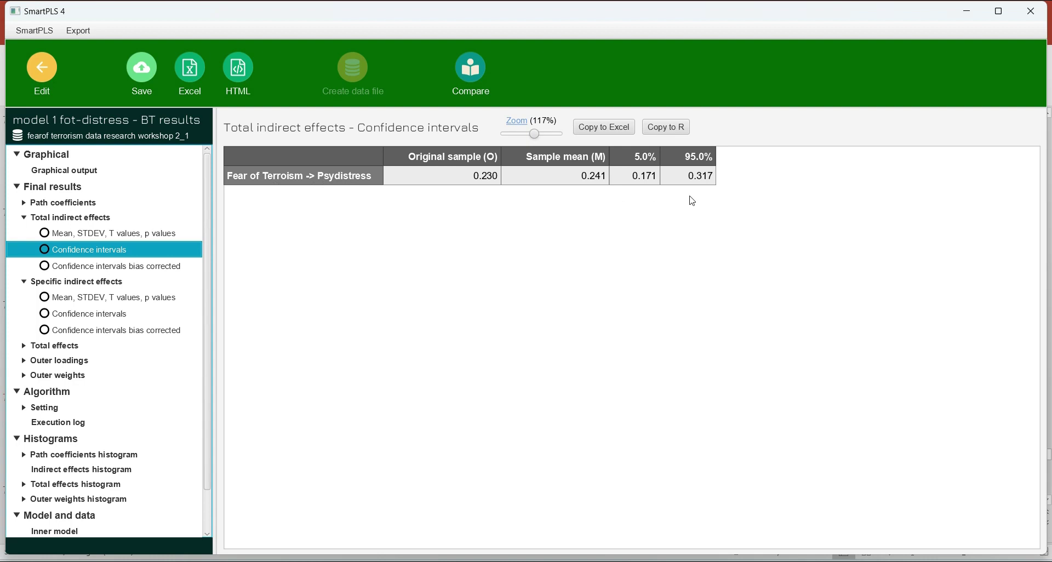
pyautogui.click(77, 297)
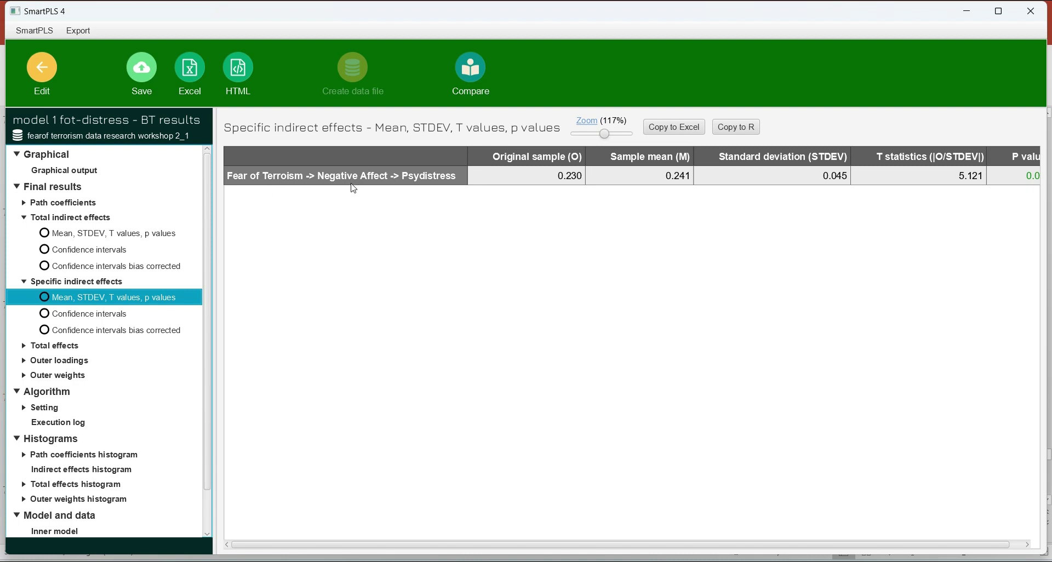
pyautogui.moveTo(545, 544); pyautogui.dragTo(692, 547)
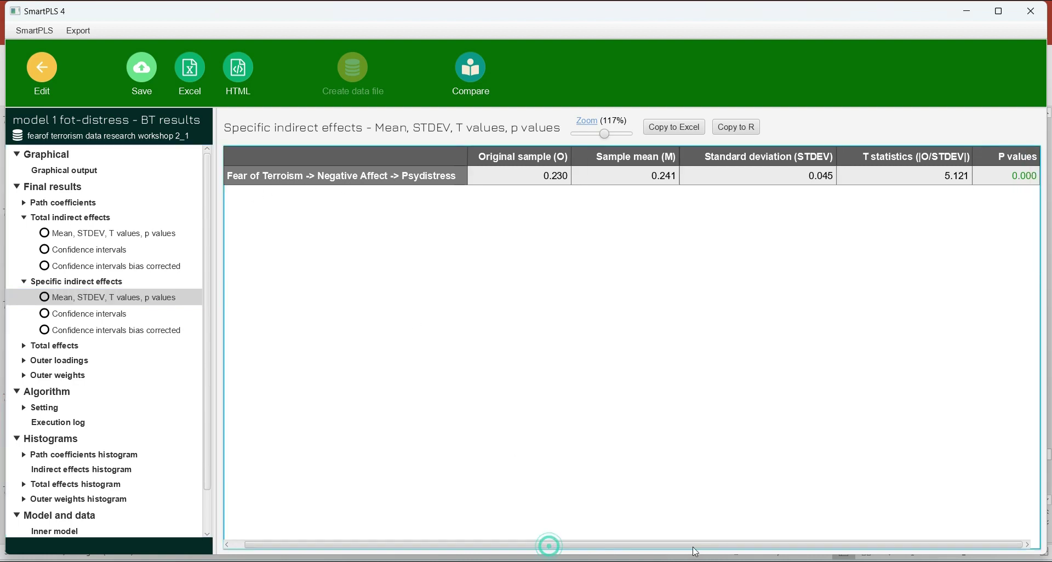
# Step: Check the confidence interval of the specific indirect effect of Fear of Terroism on Psydistress through Negative Affect
pyautogui.click(83, 314)
pyautogui.moveTo(540, 134); pyautogui.dragTo(544, 134)
pyautogui.click(786, 186)
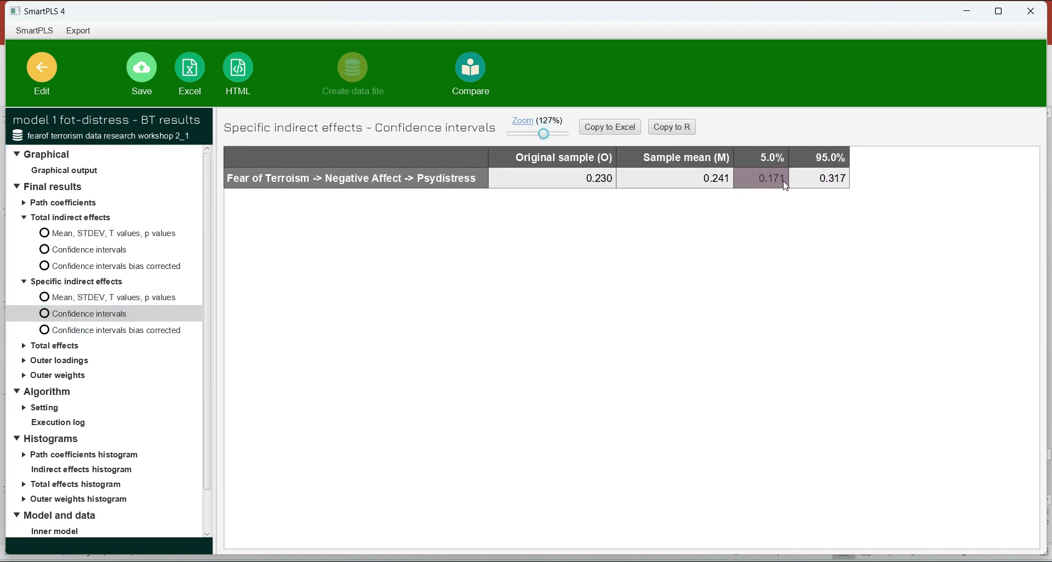
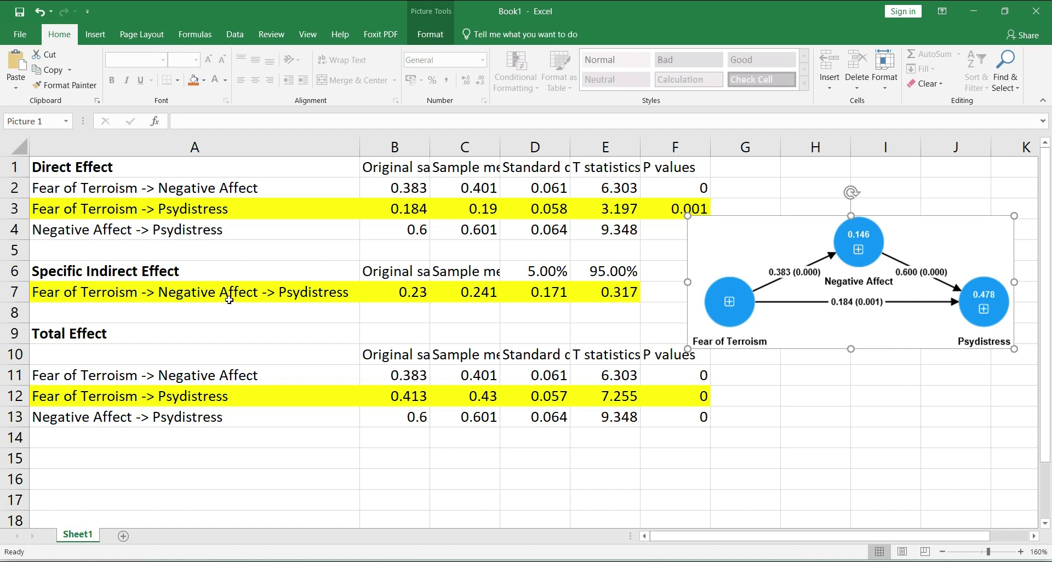
# Step: In the Excel sheet, compare the direct, specific indirect and total effects of Fear of Terroism on Psydistress
pyautogui.click(186, 298)
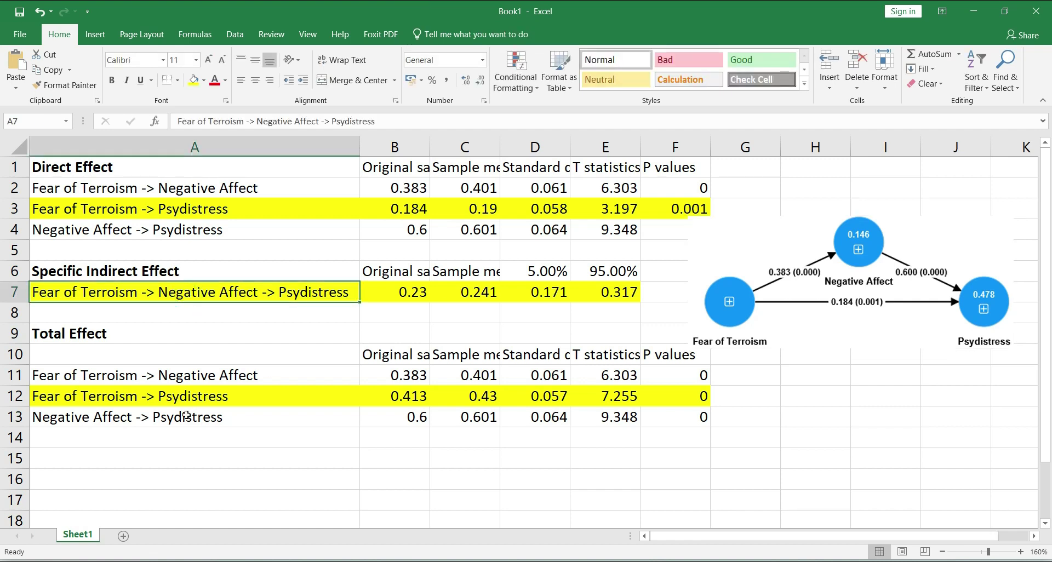
pyautogui.click(406, 209)
pyautogui.click(407, 289)
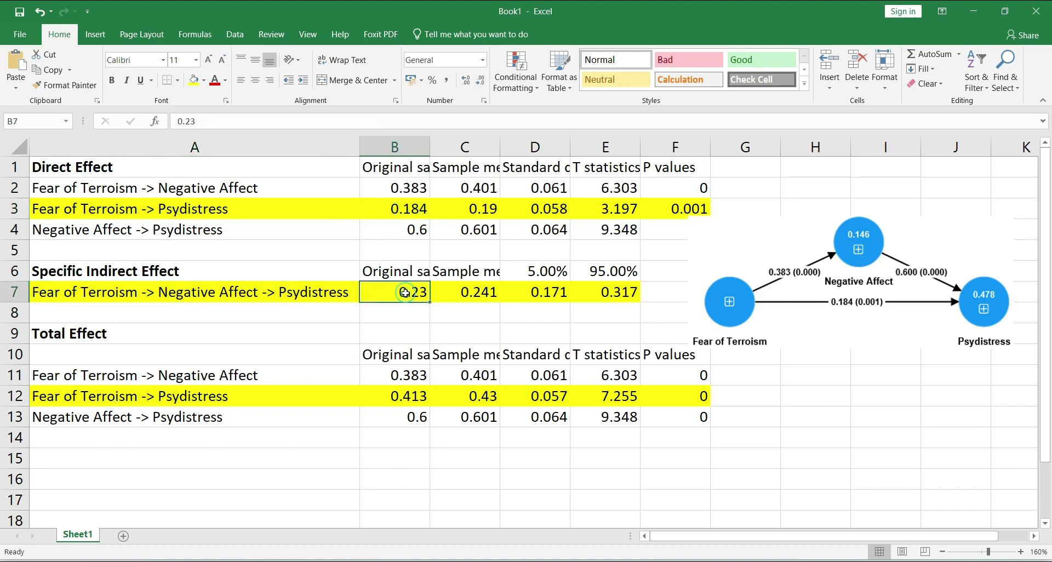
pyautogui.click(413, 397)
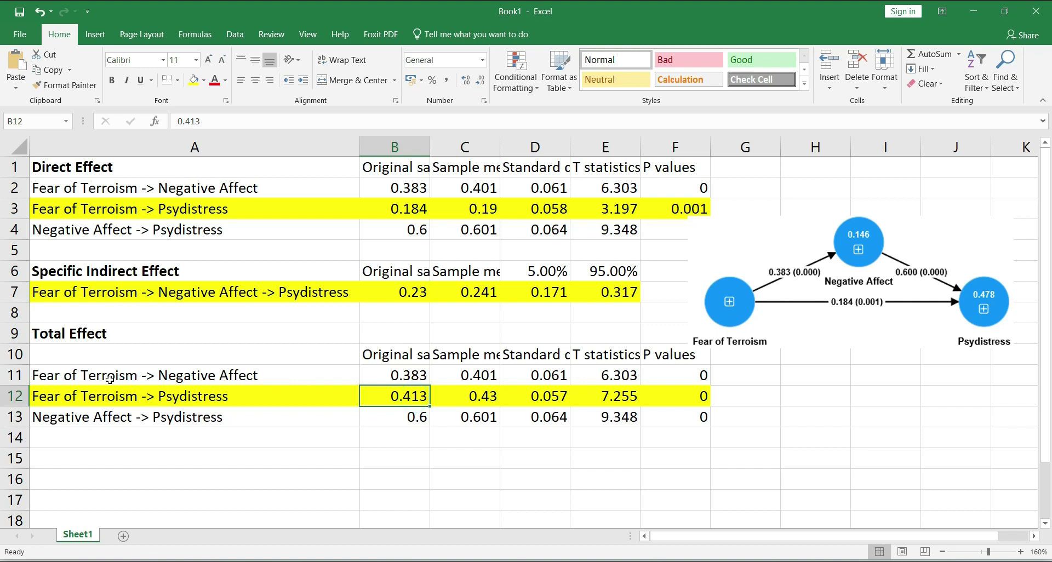
pyautogui.click(87, 378)
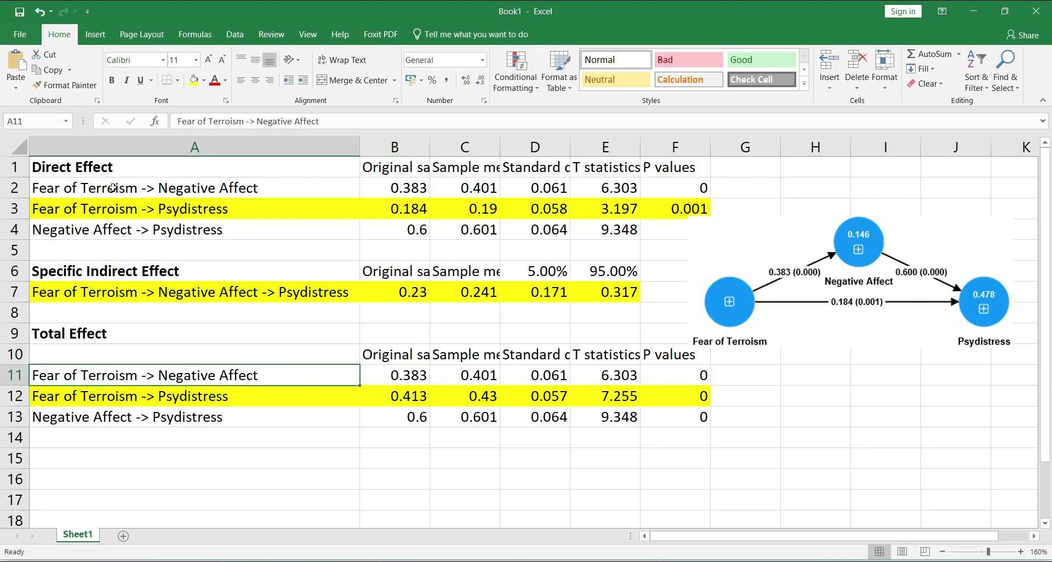
pyautogui.click(392, 188)
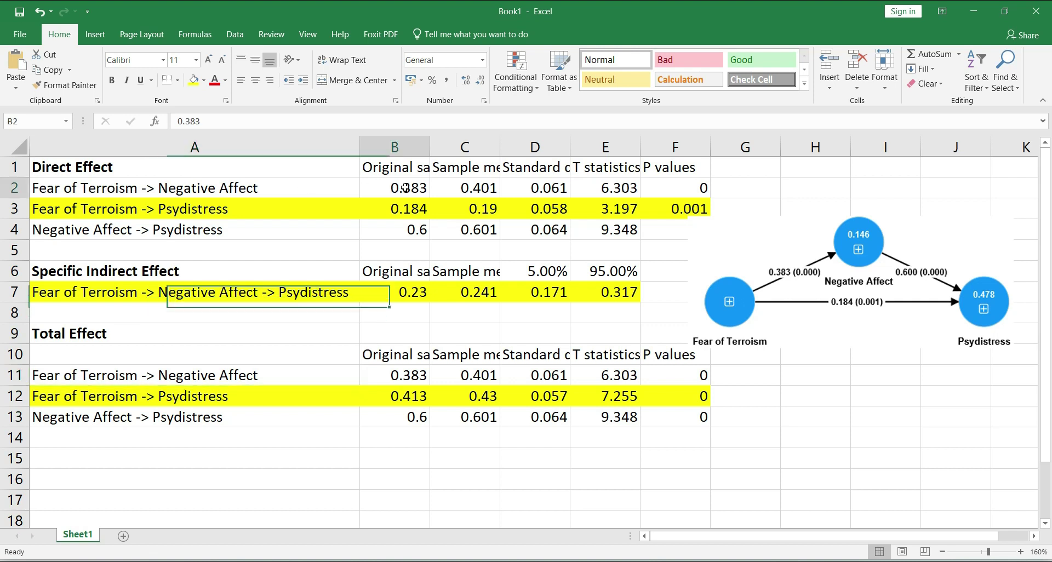
pyautogui.click(414, 378)
pyautogui.click(416, 403)
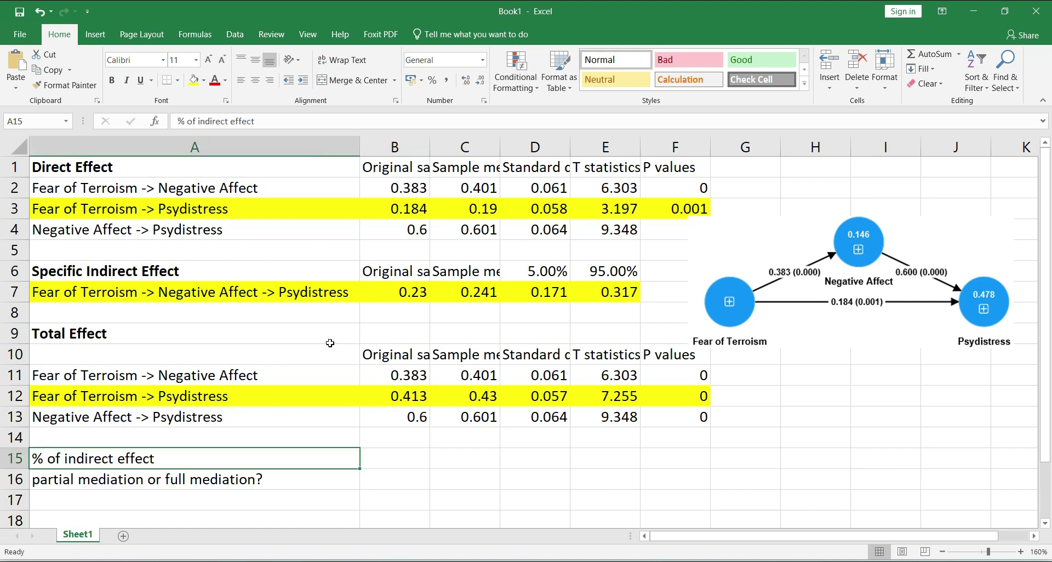
# Step: Calculate the % of indirect effect in B15 with the formula =B7/B12 and format the result as a percentage
pyautogui.click(402, 454)
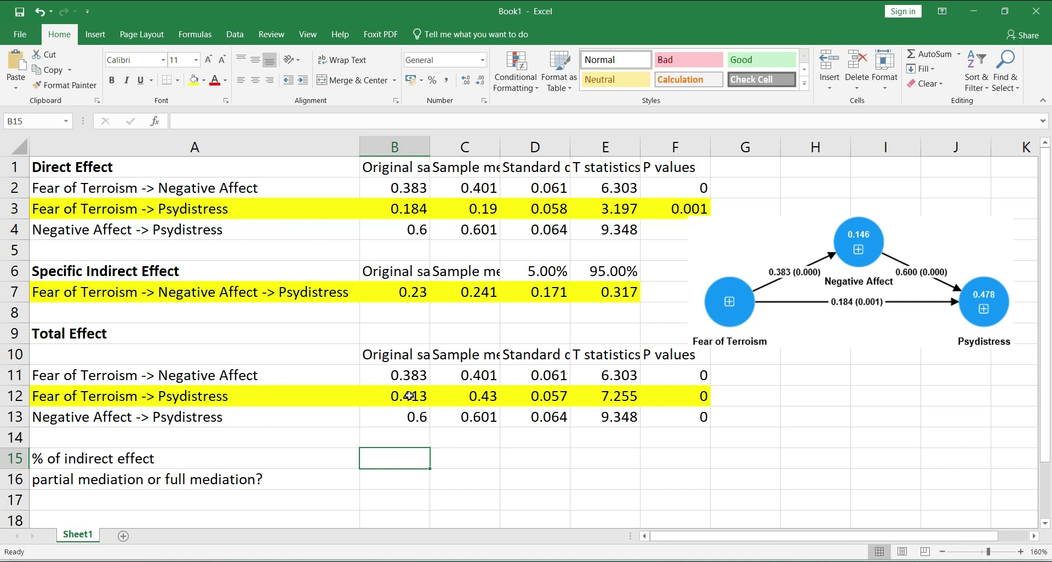
pyautogui.write('=b')
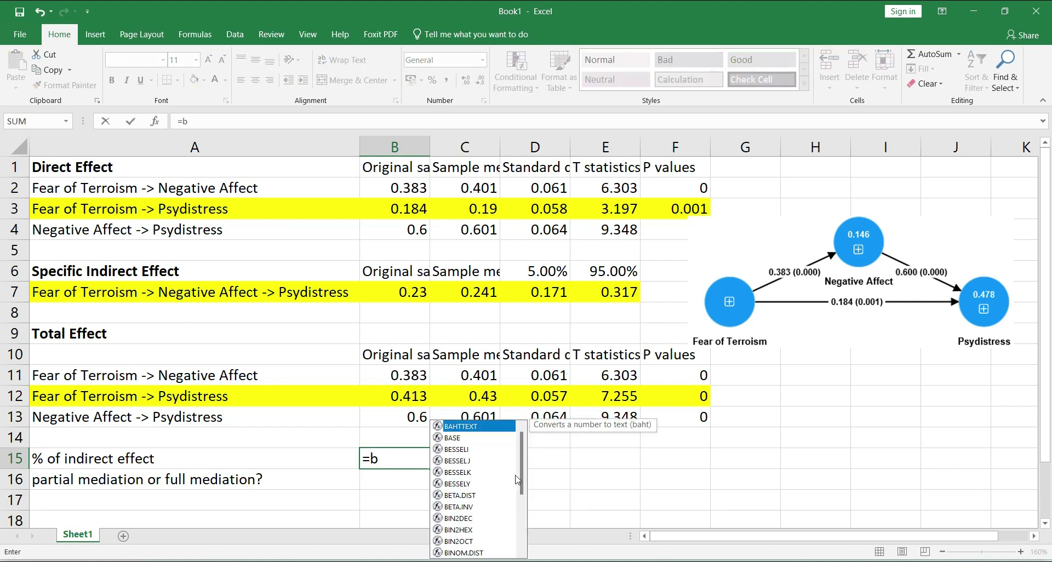
pyautogui.write('7/')
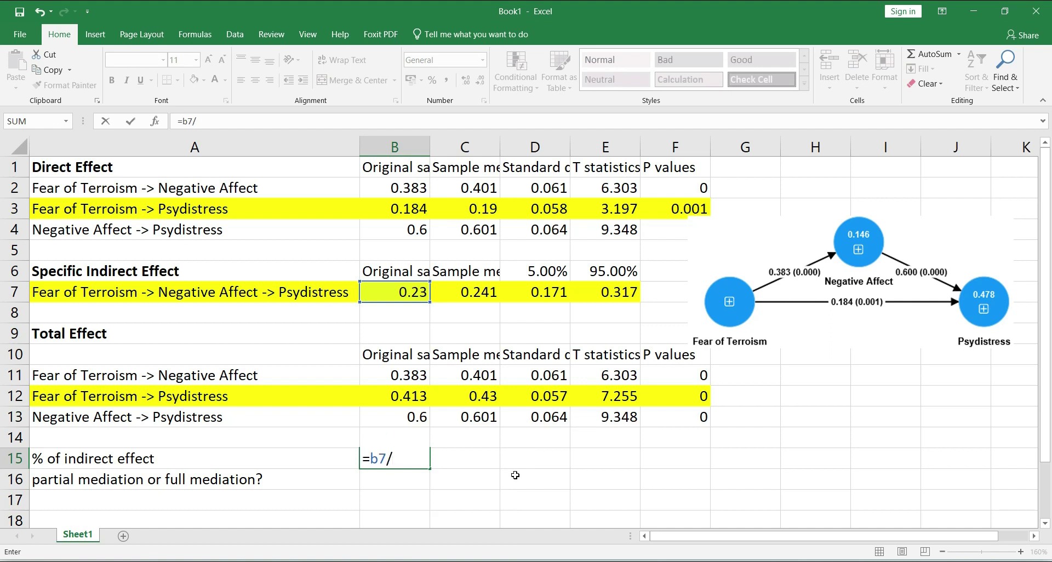
pyautogui.write('b12')
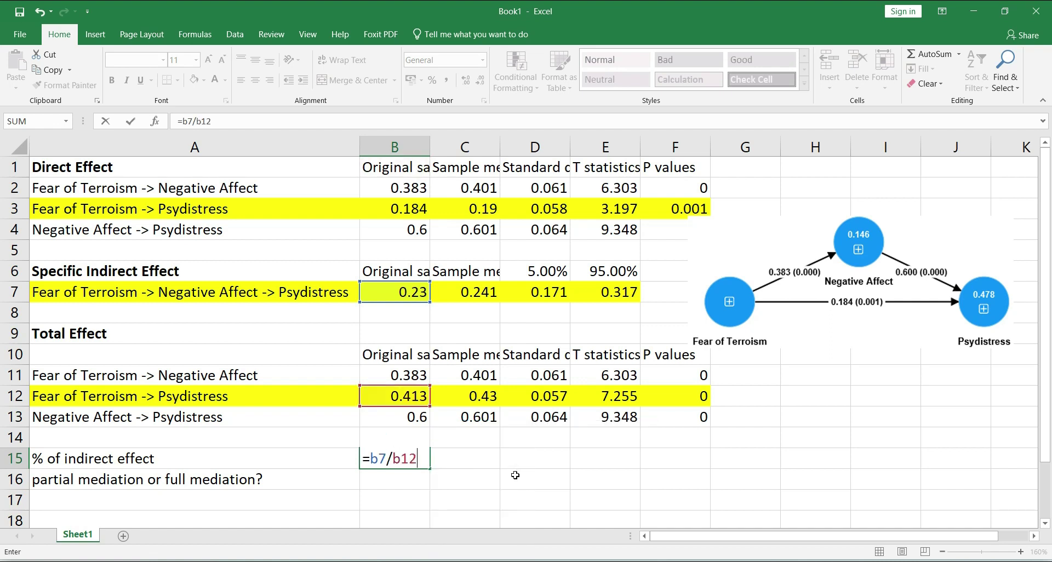
pyautogui.press('Return')
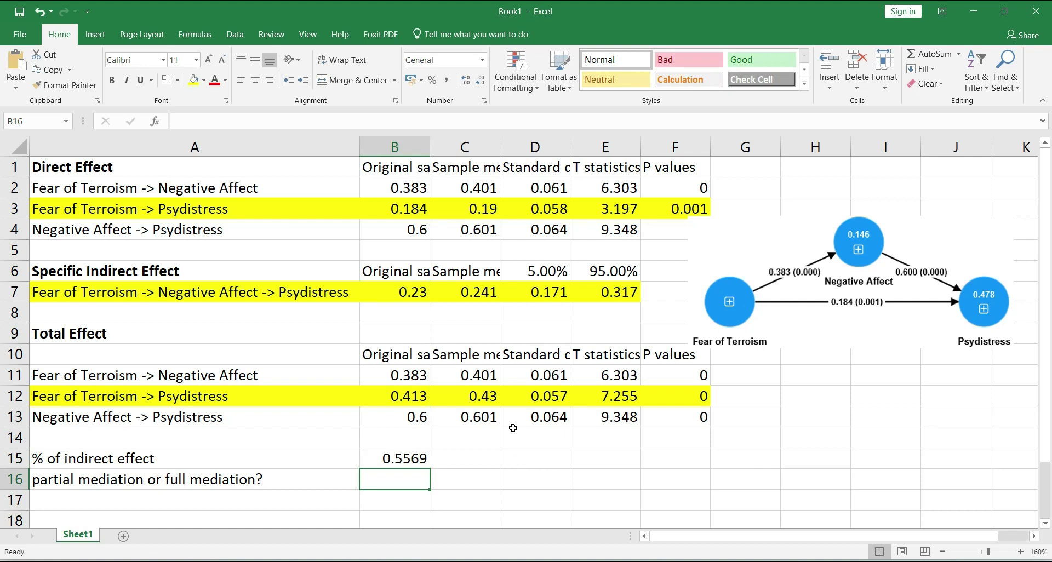
pyautogui.click(396, 455)
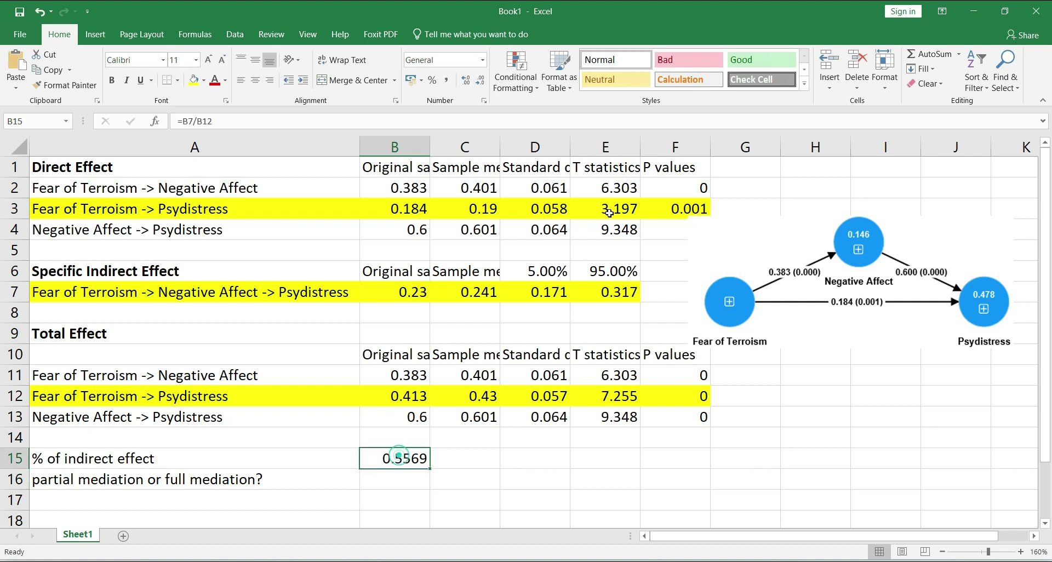
pyautogui.click(432, 81)
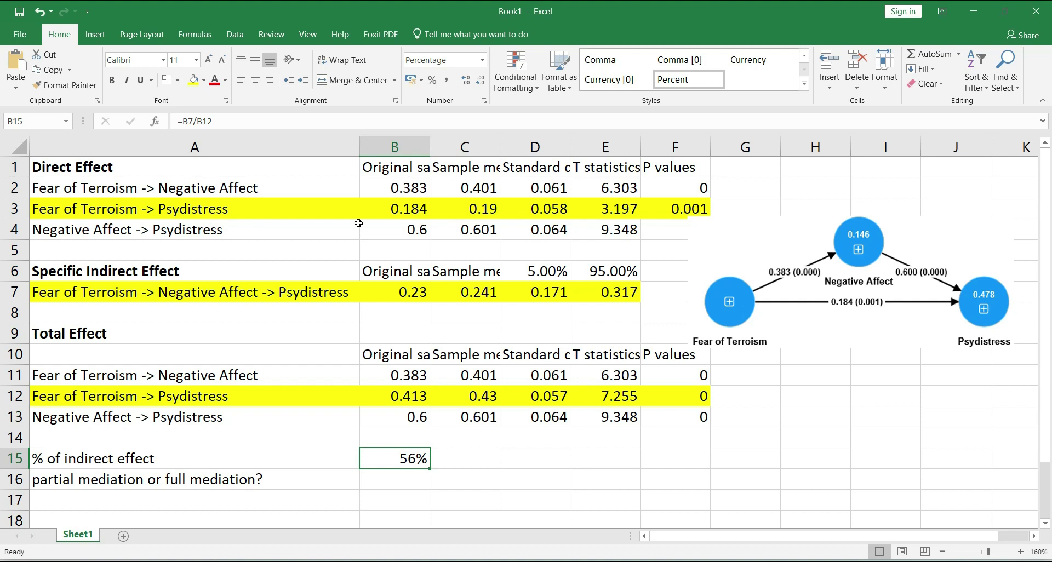
# Step: Examine the direct effect's p value and the path diagram to judge whether the mediation is partial or full
pyautogui.click(64, 482)
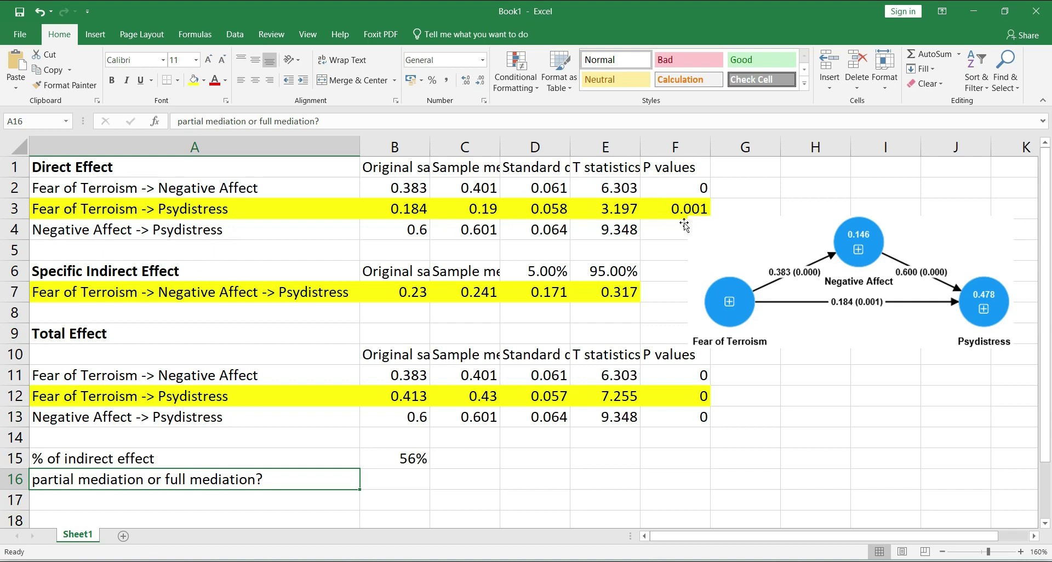
pyautogui.click(694, 208)
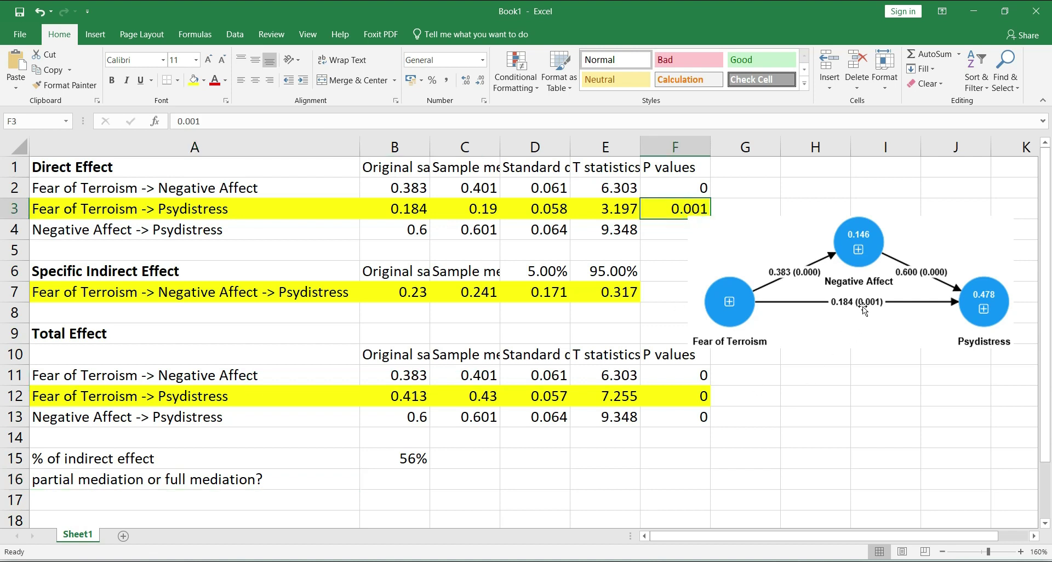
pyautogui.moveTo(863, 304)
pyautogui.mouseDown()
pyautogui.moveTo(841, 305)
pyautogui.moveTo(855, 304)
pyautogui.mouseUp()
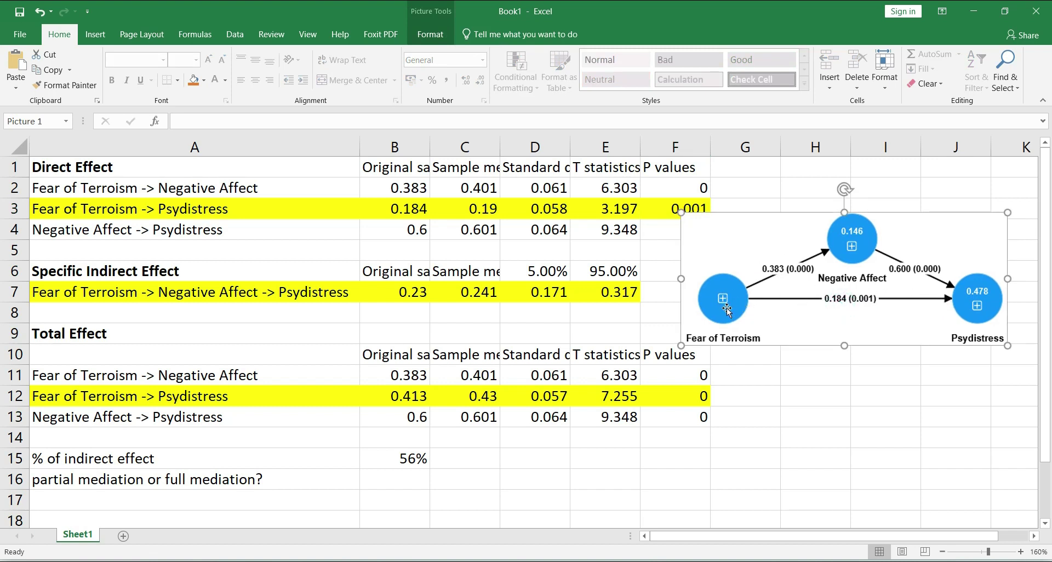
pyautogui.moveTo(913, 291); pyautogui.dragTo(934, 303)
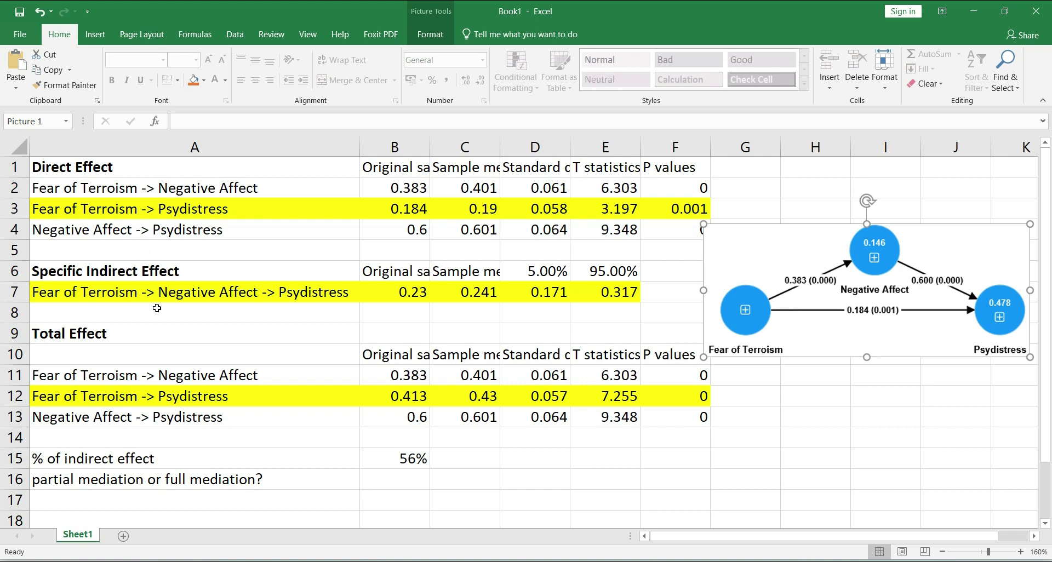
pyautogui.click(54, 485)
pyautogui.doubleClick(35, 482)
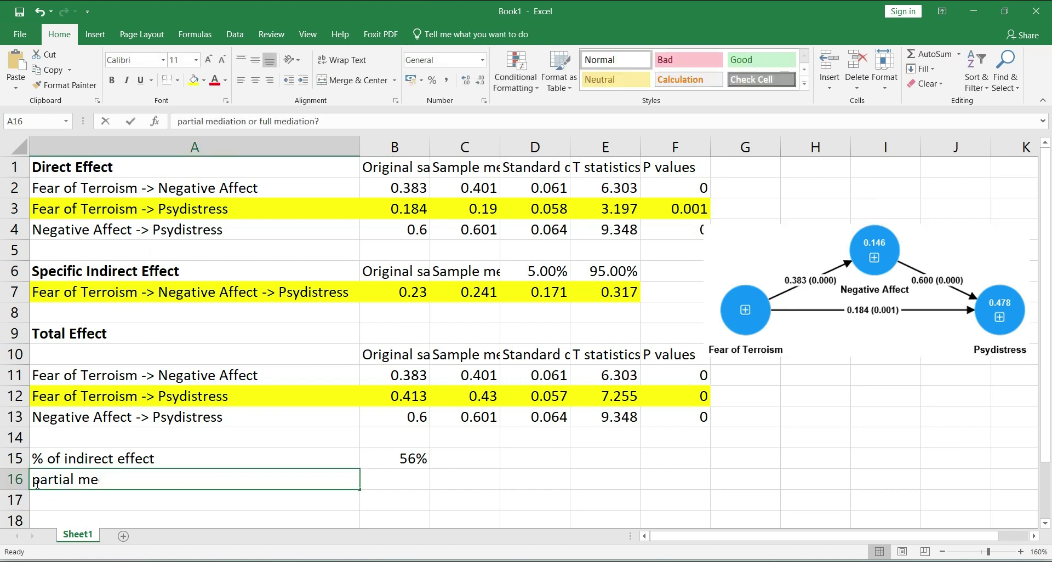
pyautogui.moveTo(35, 482); pyautogui.dragTo(139, 482)
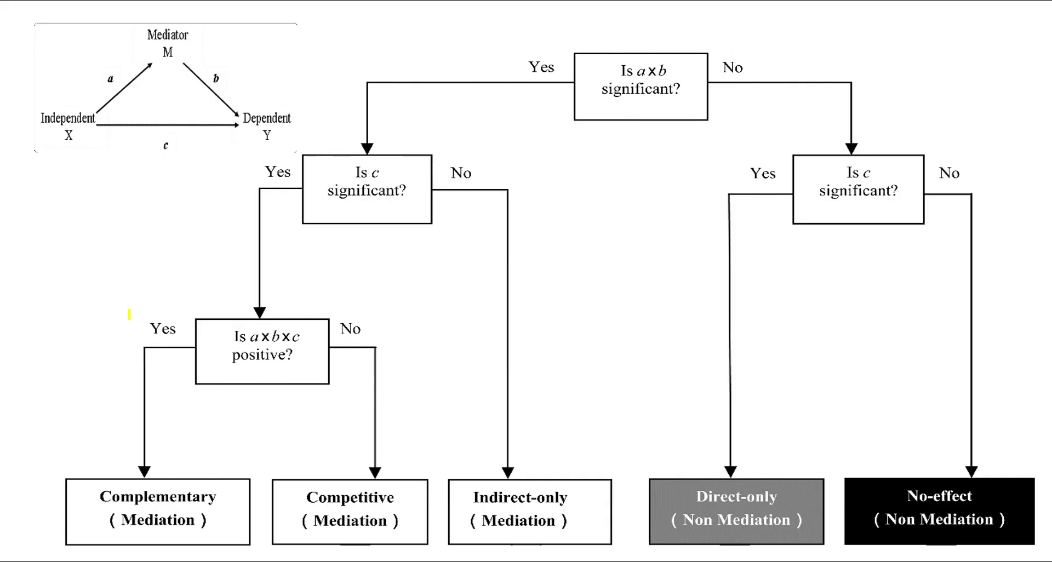
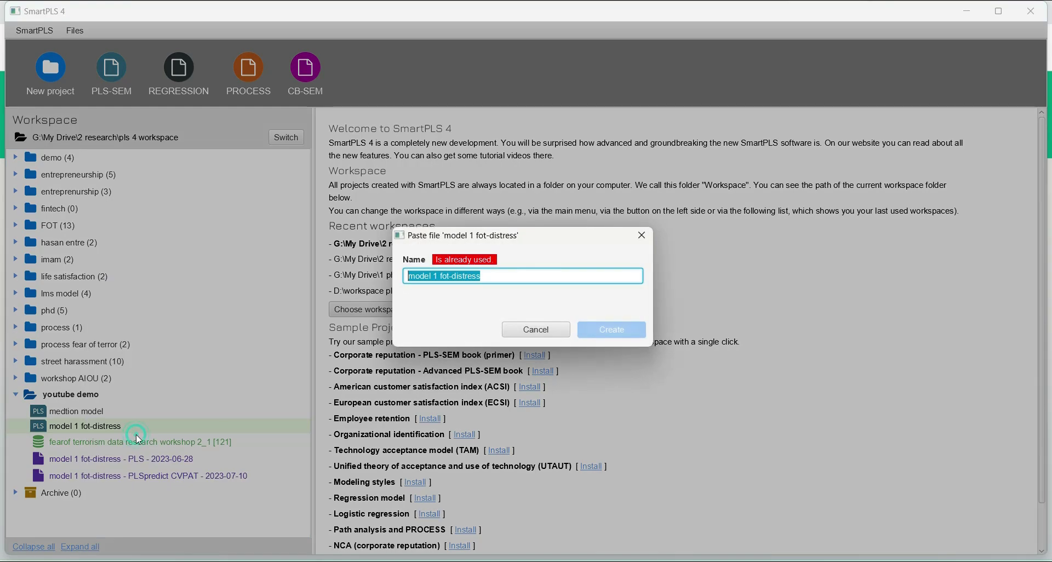
# Step: In SmartPLS, name the pasted copy of the model "model 1 fot-distress complex"
pyautogui.click(492, 279)
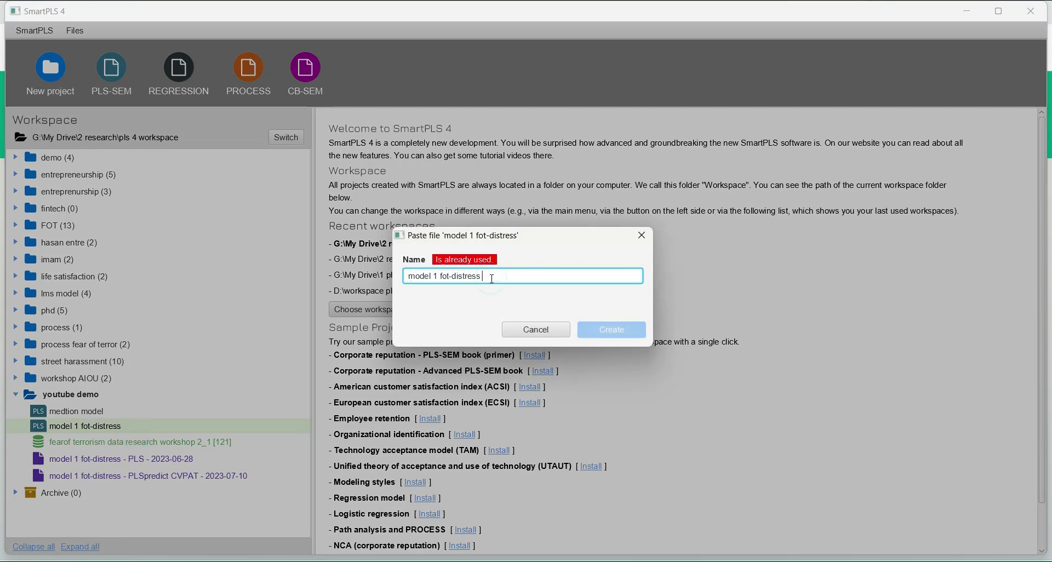
pyautogui.write('complex')
pyautogui.press('Return')
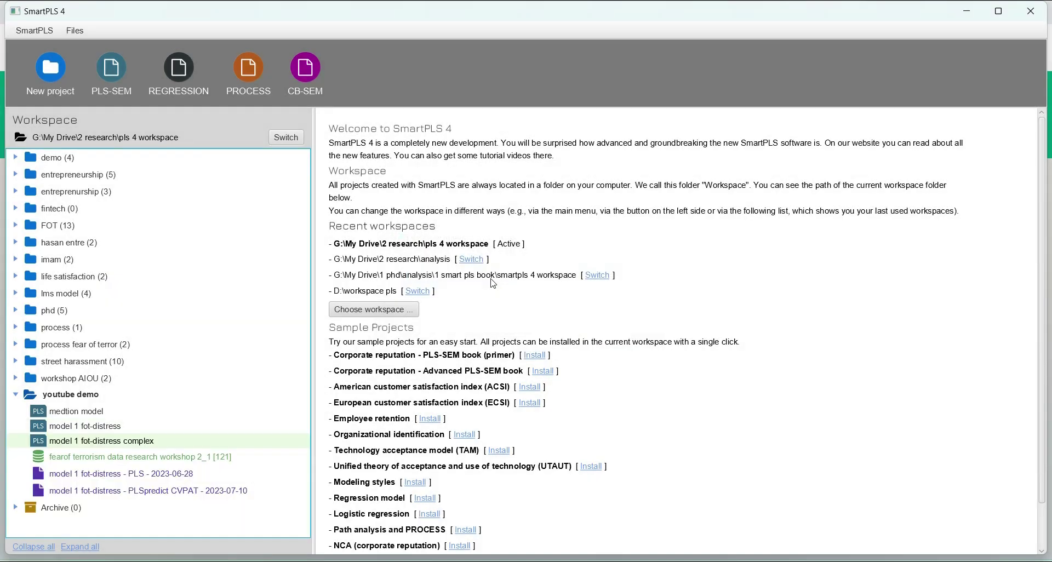
# Step: Add a latent variable named Positive Affect below the direct path, using the indicators Lively through Happy
pyautogui.click(48, 382)
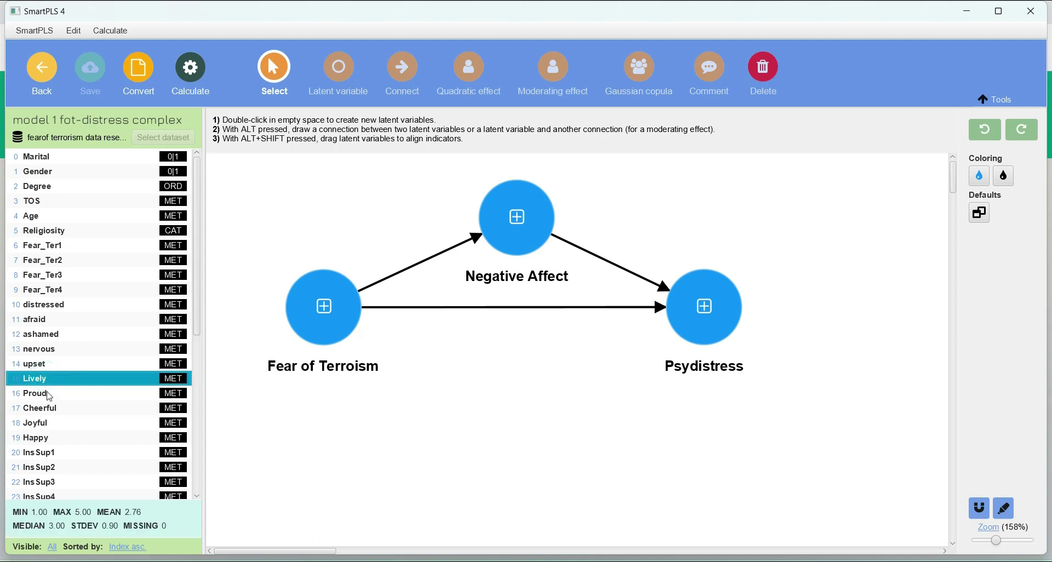
pyautogui.keyDown('shift'); pyautogui.click(36, 436); pyautogui.keyUp('shift')
pyautogui.moveTo(36, 437); pyautogui.dragTo(509, 383)
pyautogui.press('BackSpace')
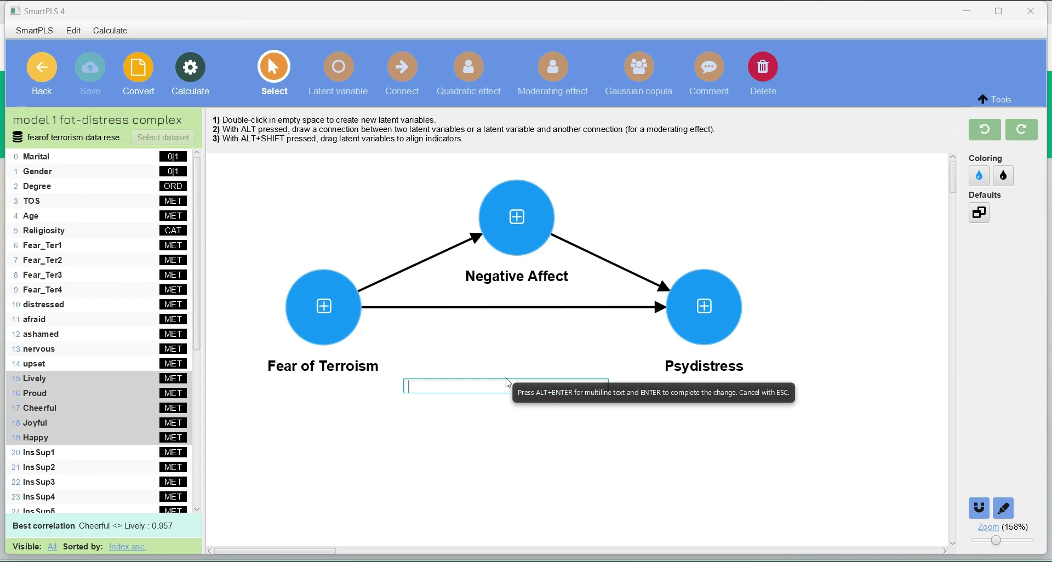
pyautogui.write('Positive Affect')
pyautogui.press('Return')
# Step: Connect Fear of Terroism to Positive Affect and Positive Affect to Psydistress, arranging the constructs as two parallel mediation paths
pyautogui.press('c')
pyautogui.moveTo(412, 344)
pyautogui.mouseDown()
pyautogui.moveTo(497, 369)
pyautogui.moveTo(712, 314)
pyautogui.mouseUp()
pyautogui.press('s')
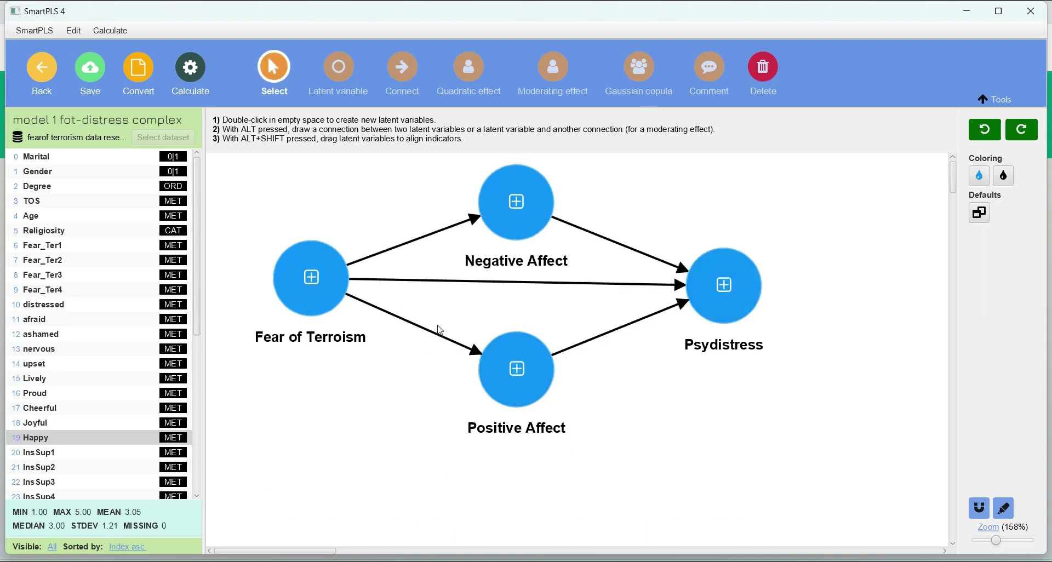
pyautogui.click(518, 211)
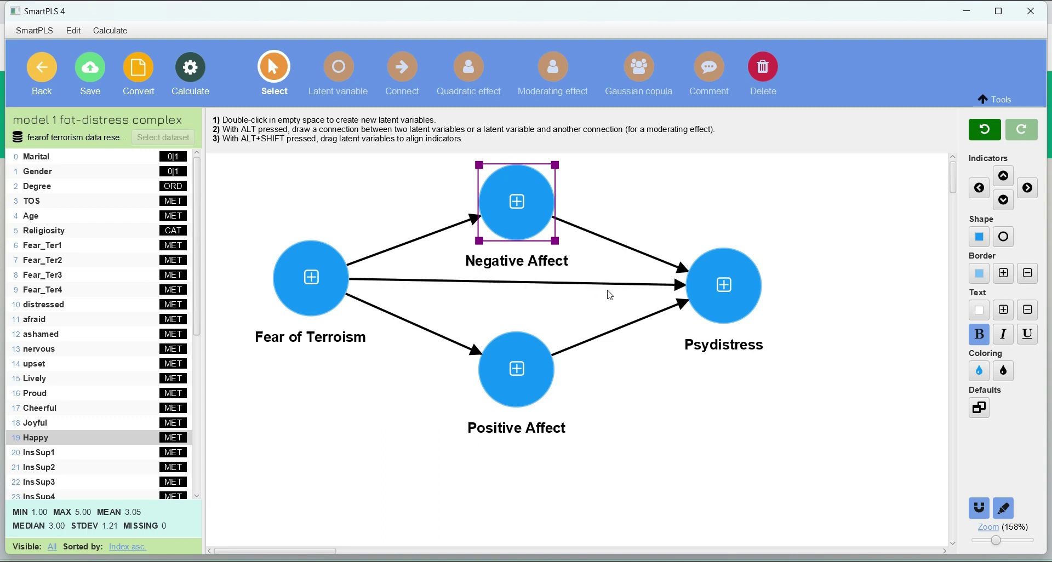
# Step: Run the PLS-SEM algorithm on the model with both mediators
pyautogui.click(189, 82)
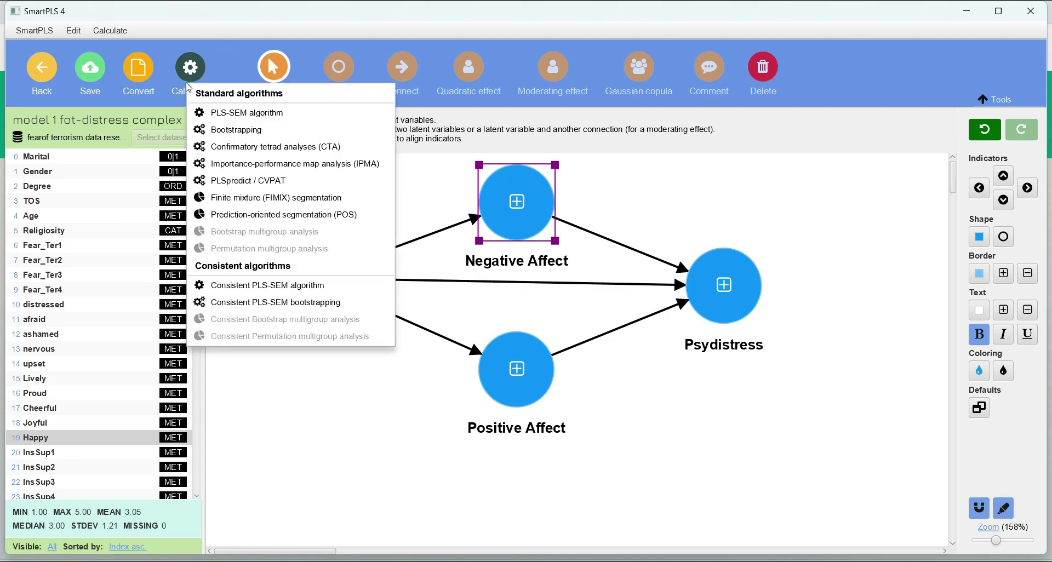
pyautogui.click(234, 108)
pyautogui.click(659, 497)
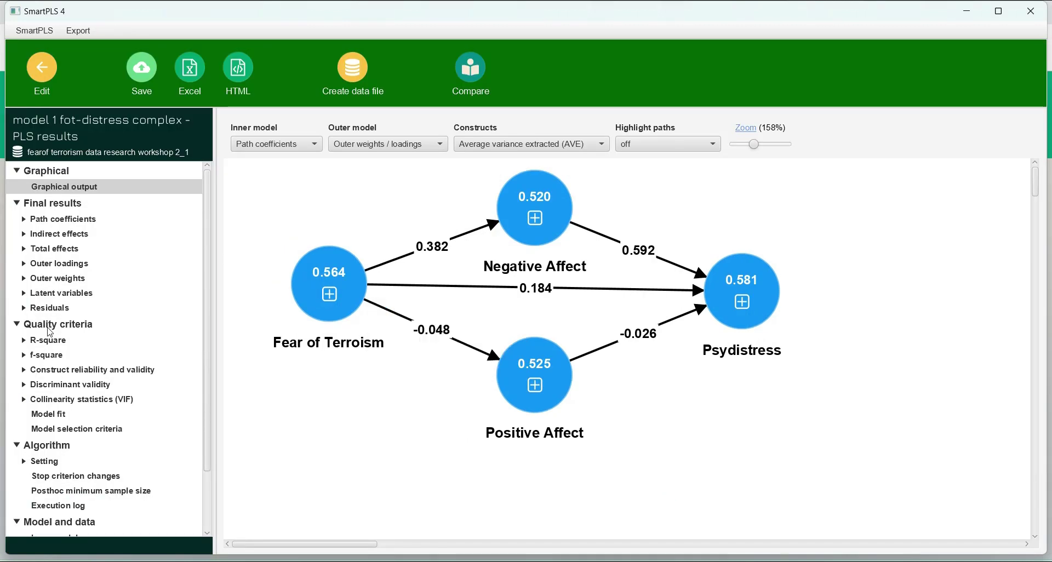
# Step: Review the construct reliability and validity overview and the HTMT discriminant validity matrix
pyautogui.click(58, 370)
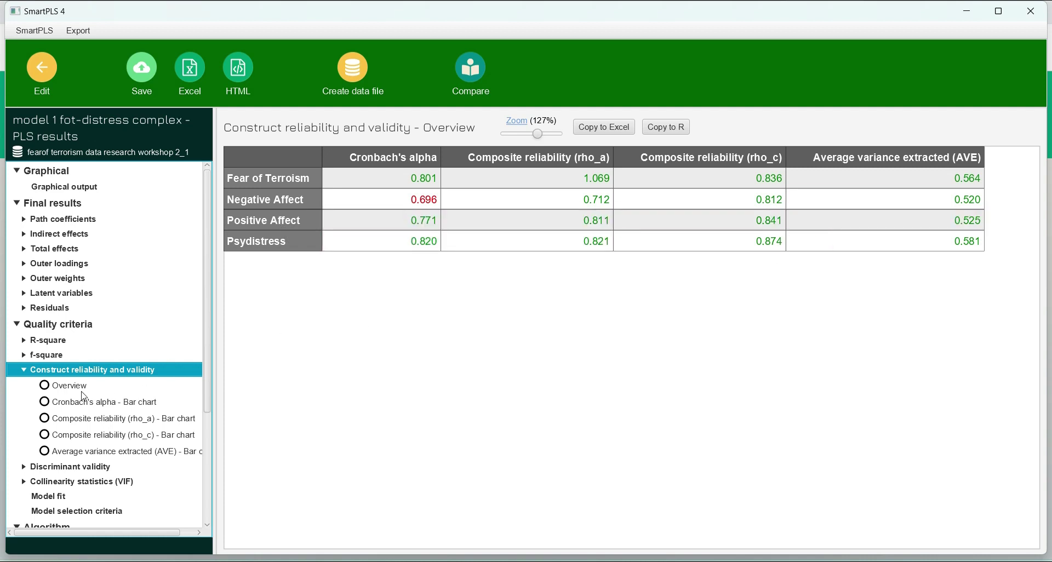
pyautogui.click(61, 470)
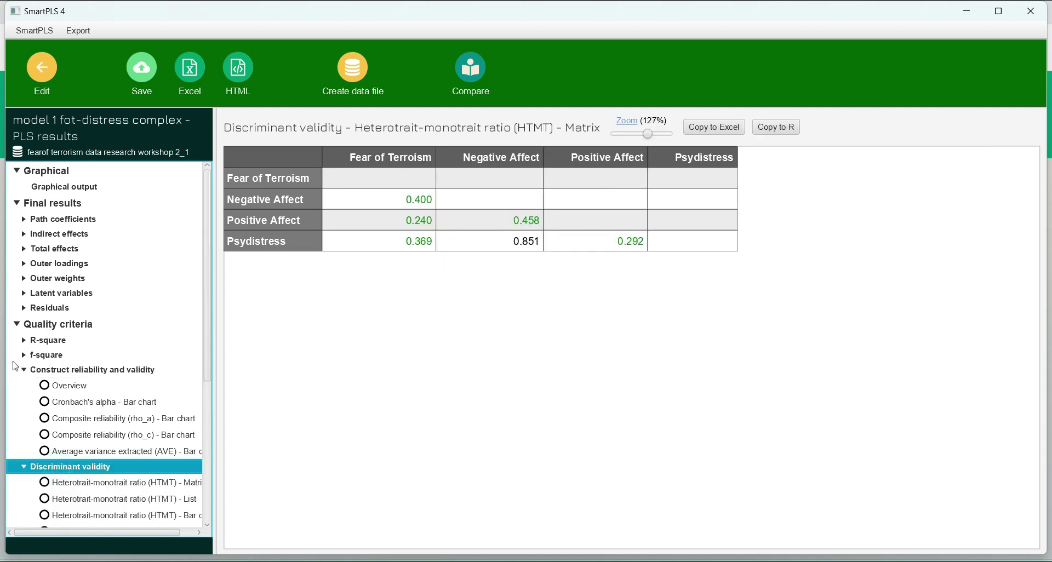
pyautogui.click(23, 370)
# Step: Return to the two-mediator model and run bootstrapping with 3000 subsamples, percentile bootstrap, a one-tailed test and 0.05 significance level
pyautogui.click(42, 71)
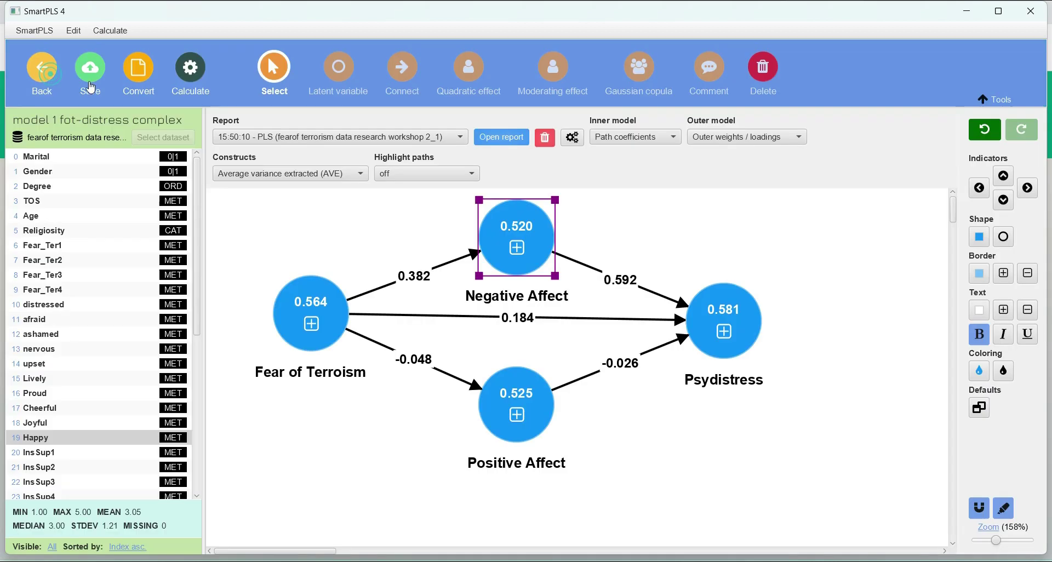
pyautogui.click(191, 69)
pyautogui.click(248, 114)
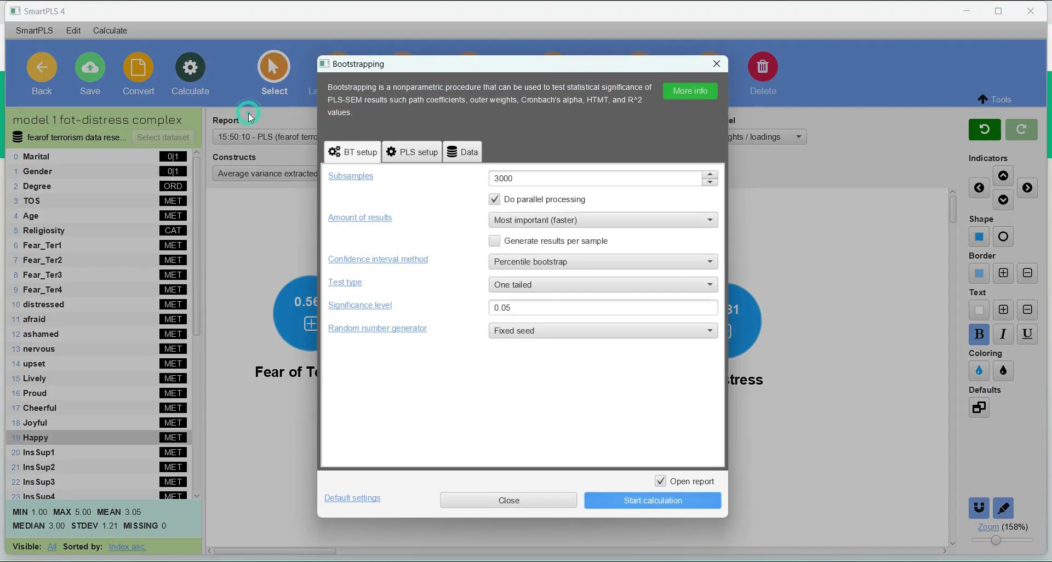
pyautogui.click(680, 498)
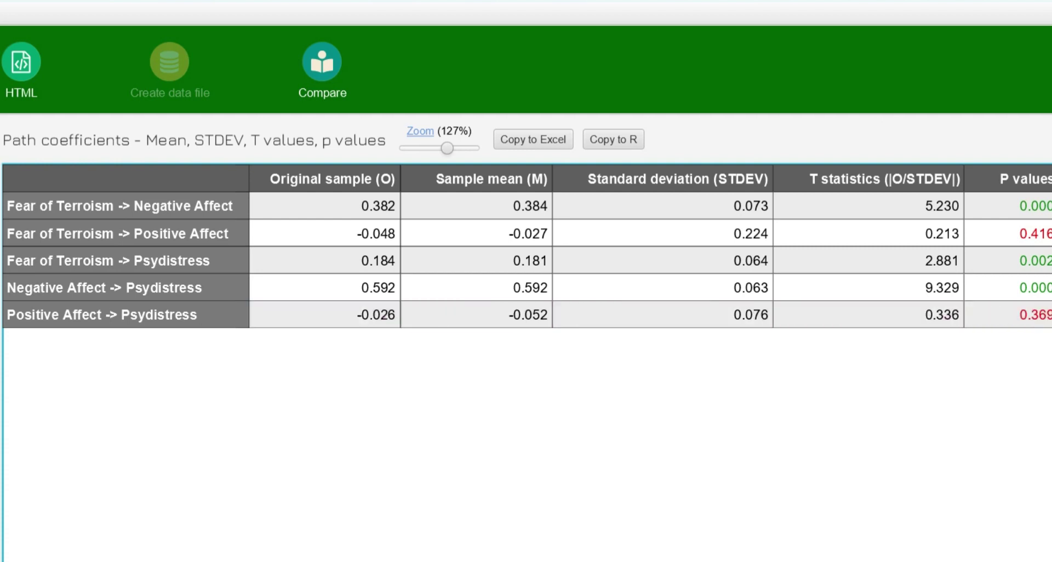
# Step: Review the total indirect effects and the specific indirect effects through both mediators, including p values and confidence intervals
pyautogui.click(70, 283)
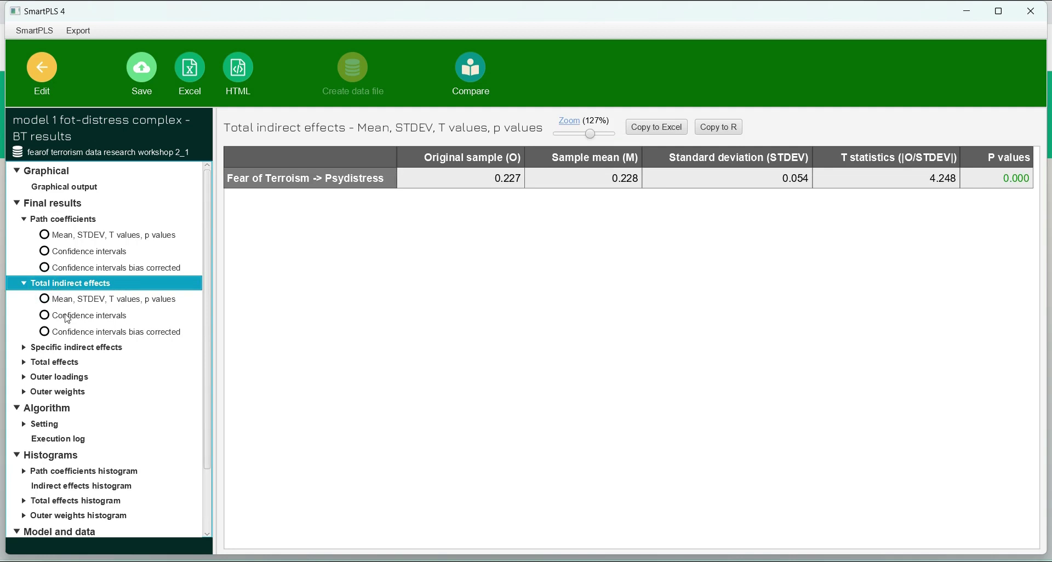
pyautogui.click(74, 349)
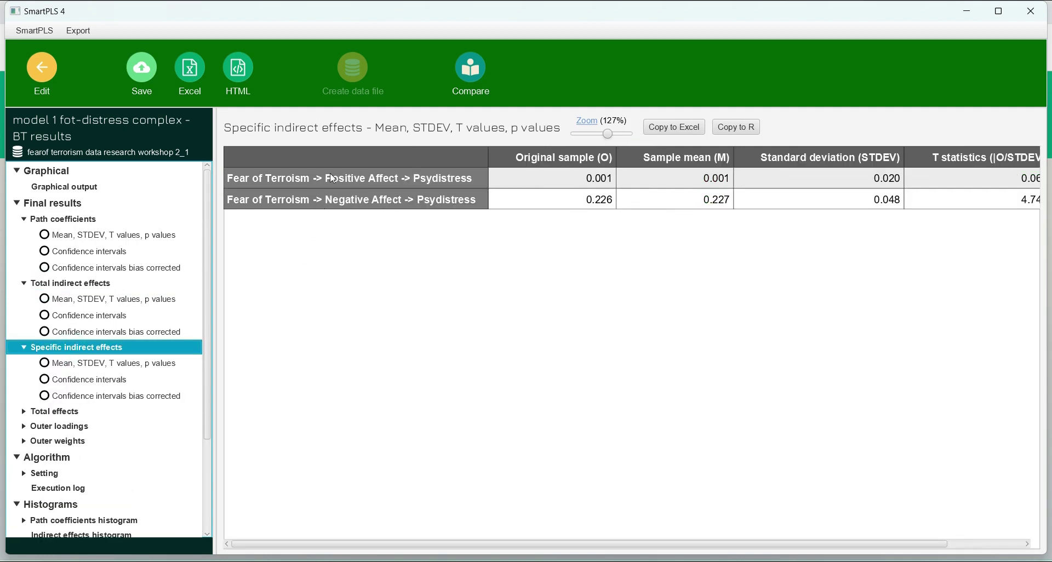
pyautogui.click(73, 287)
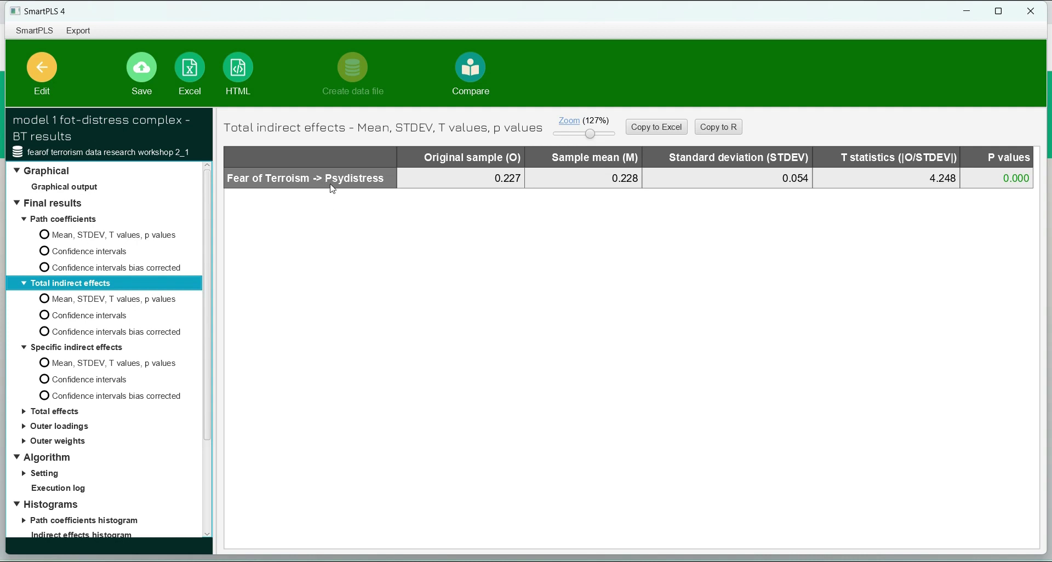
pyautogui.click(77, 348)
pyautogui.moveTo(438, 544); pyautogui.dragTo(512, 544)
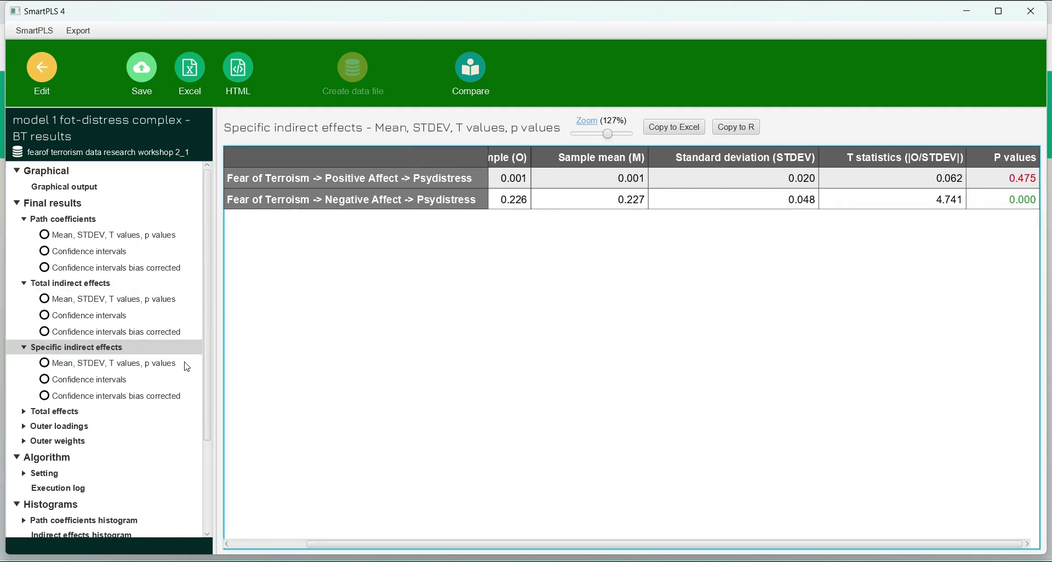
pyautogui.click(95, 383)
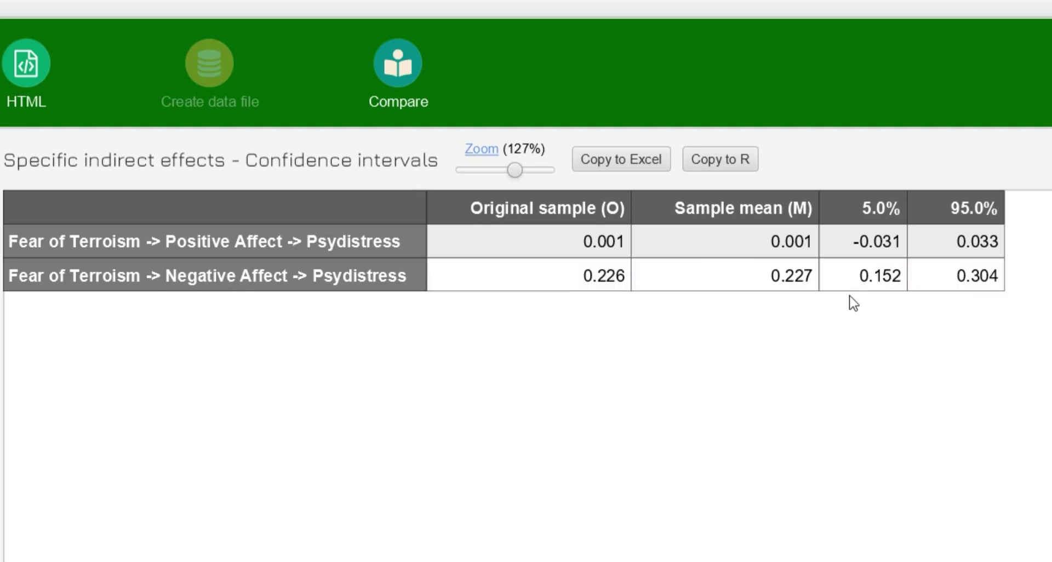
# Step: Inspect the graphical output with path coefficients, p values and R-square, and open the total effects
pyautogui.click(91, 188)
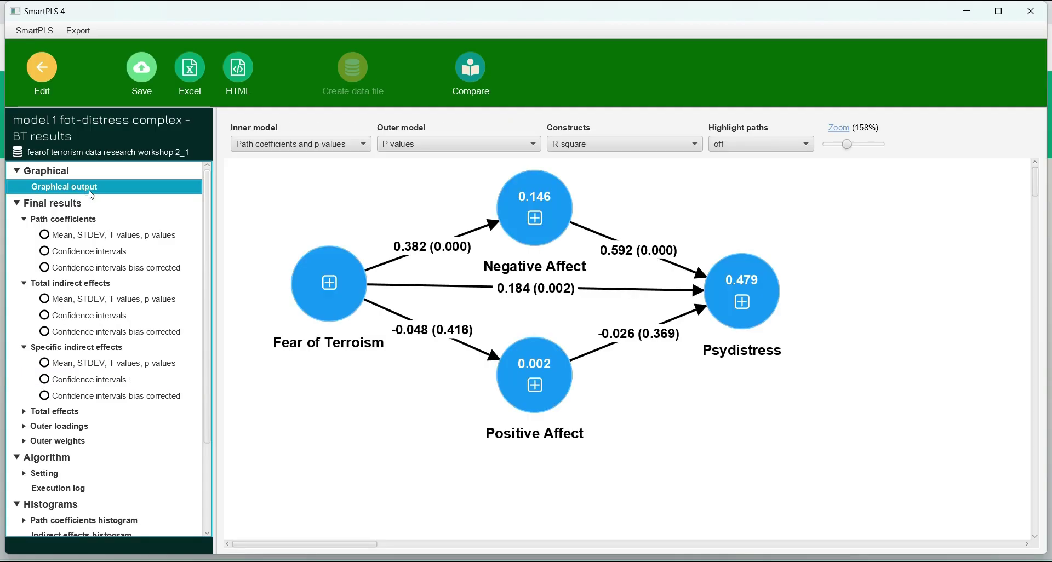
pyautogui.moveTo(541, 218)
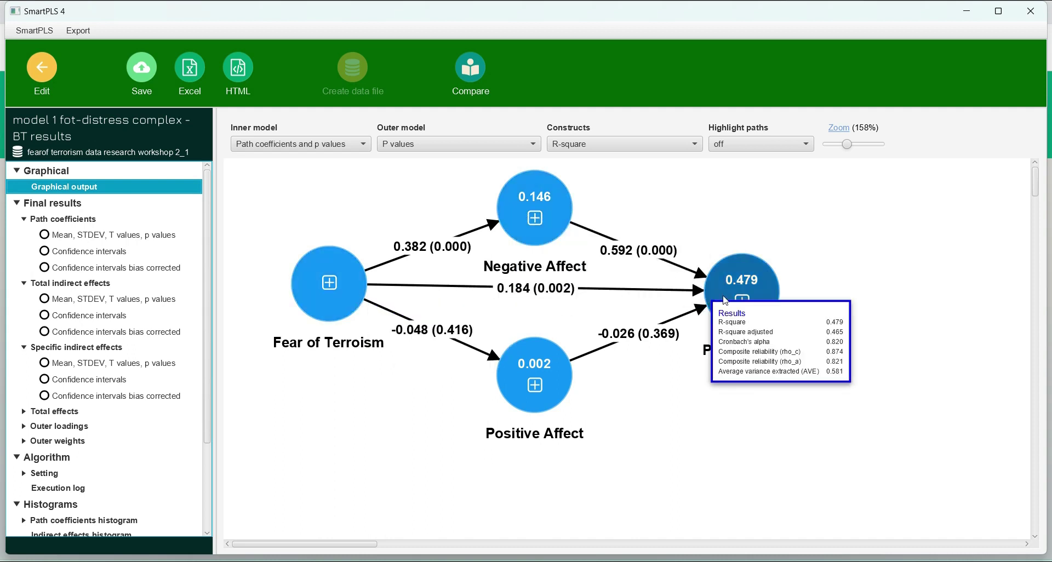
pyautogui.click(57, 414)
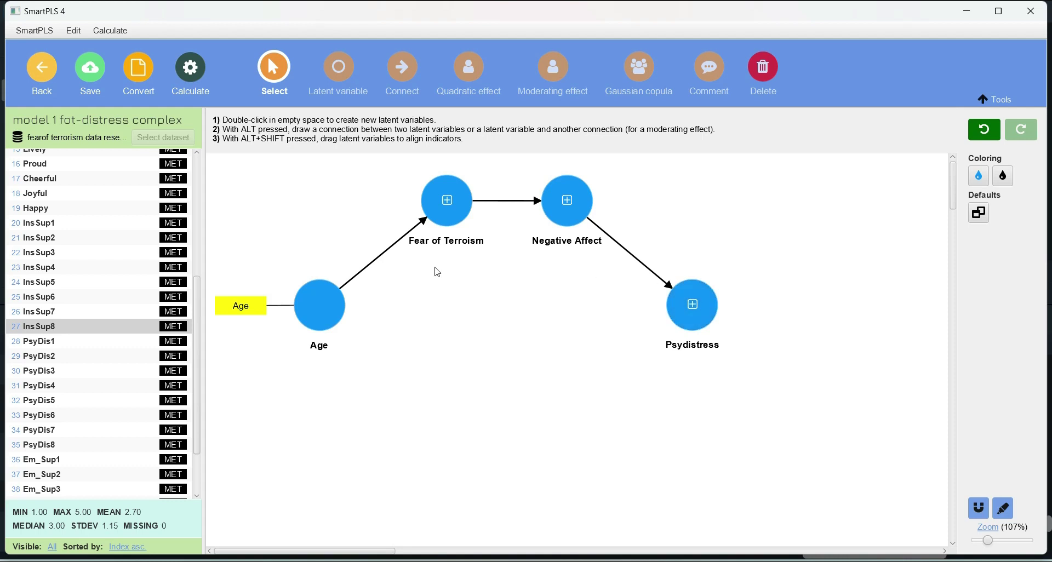
# Step: Bootstrap the serial model from Age through Fear of Terroism and Negative Affect, using 3000 subsamples, percentile bootstrap and a one-tailed test at 0.05
pyautogui.click(192, 74)
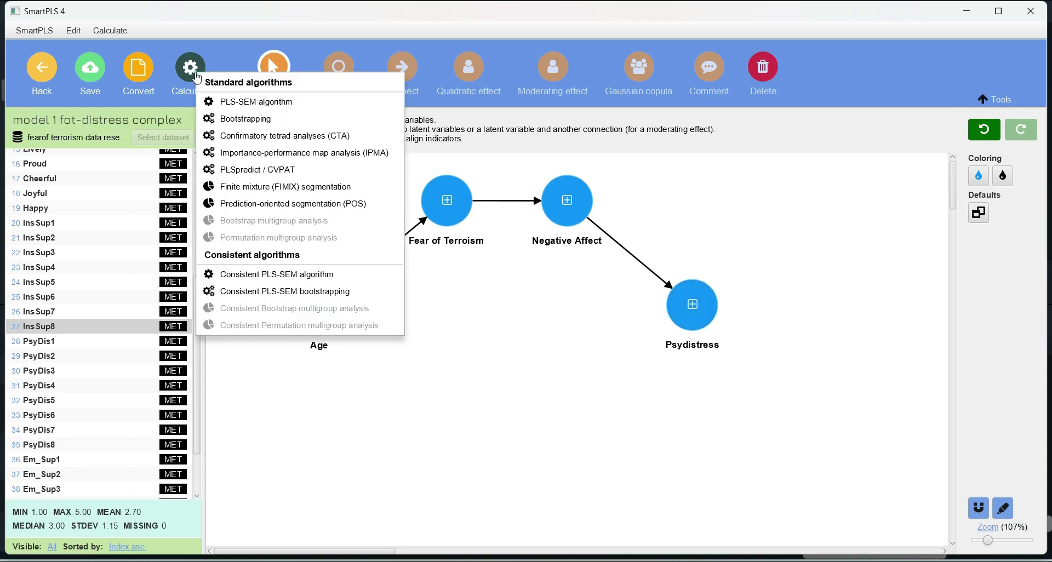
pyautogui.click(248, 119)
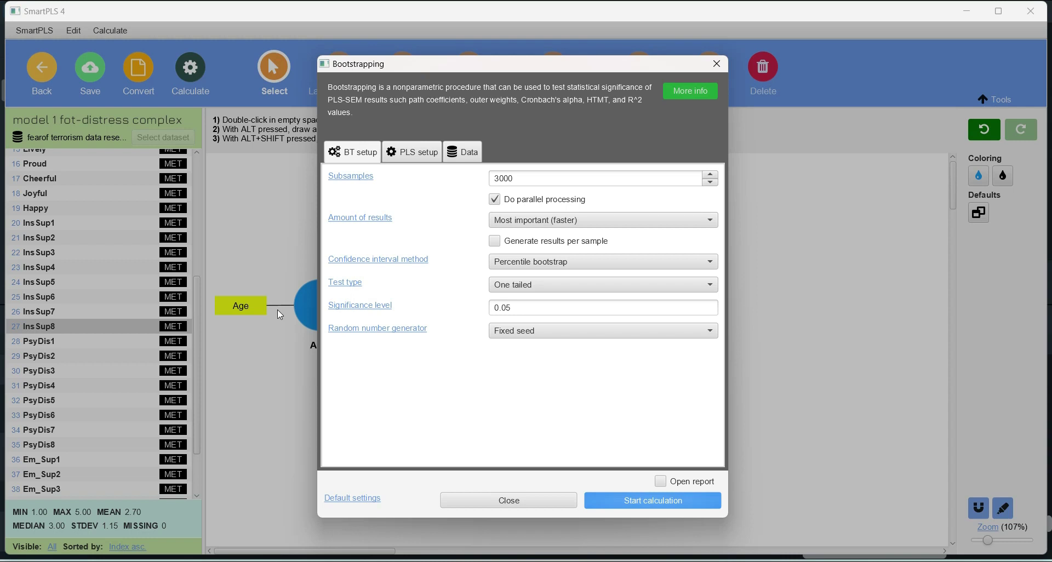
pyautogui.click(655, 501)
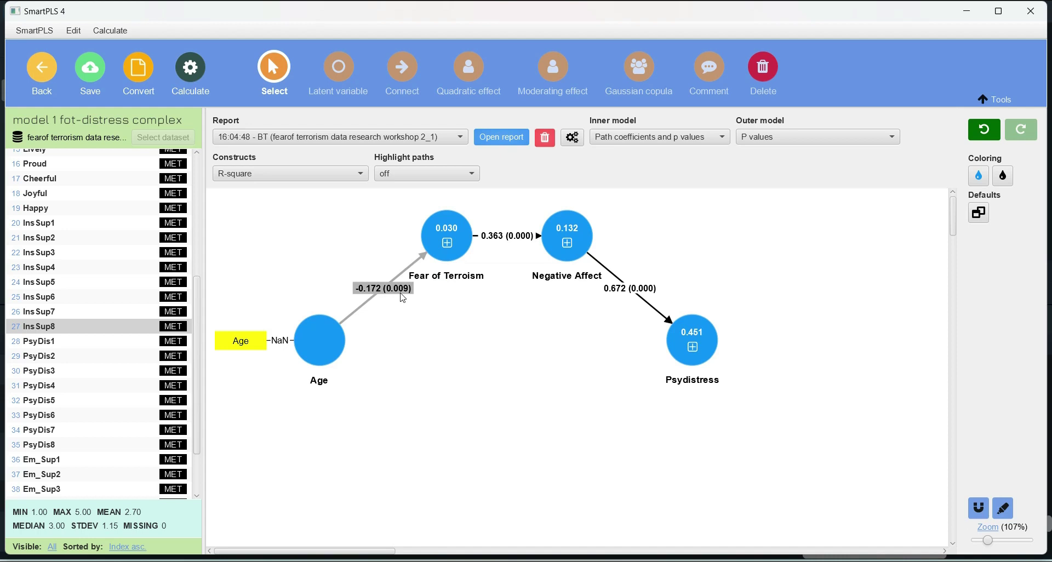
pyautogui.moveTo(447, 253)
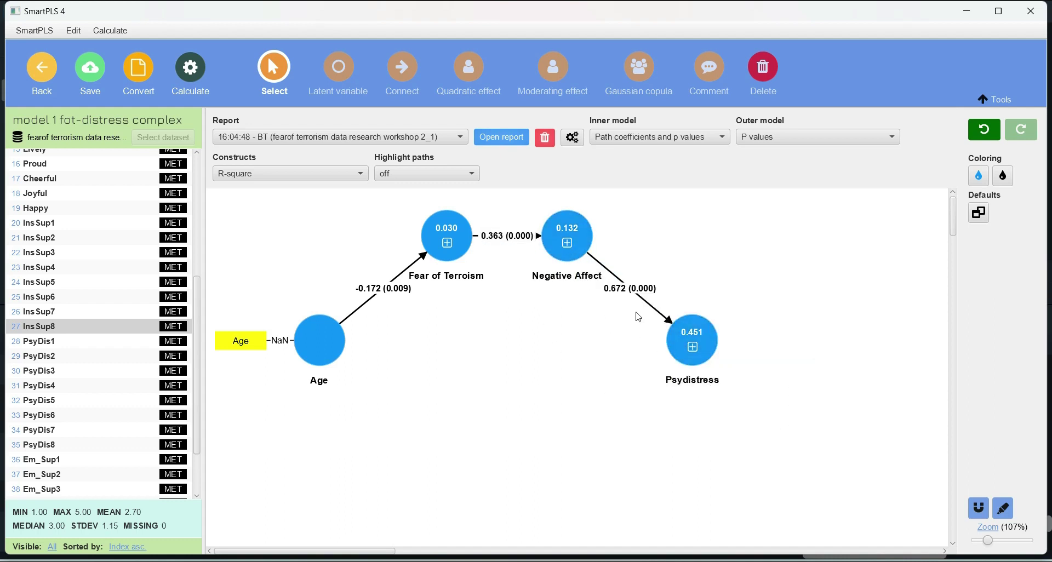
# Step: Open the bootstrapping report and review the serial model's specific indirect effects with their p values and confidence intervals
pyautogui.click(488, 139)
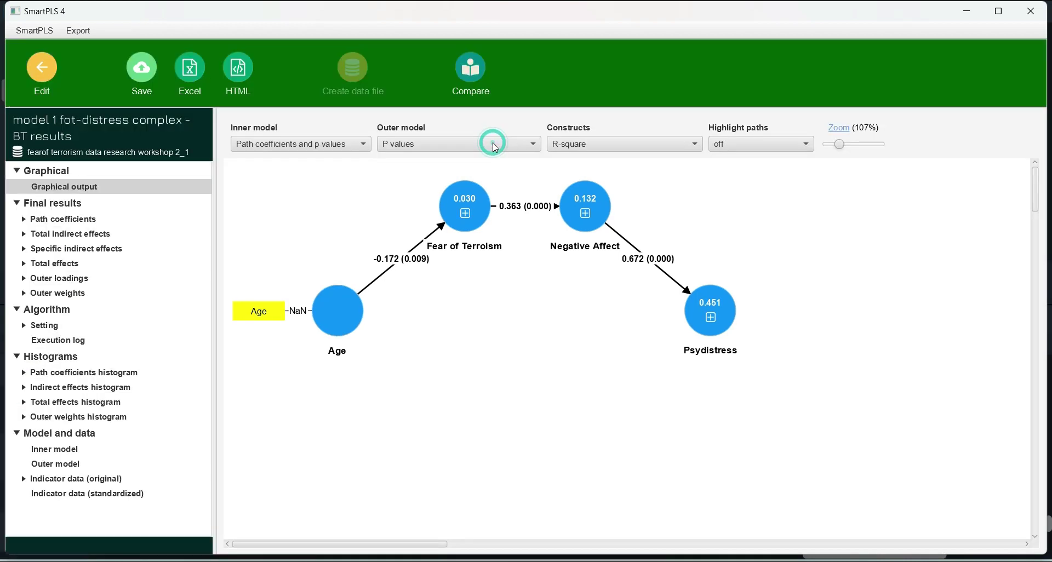
pyautogui.click(49, 250)
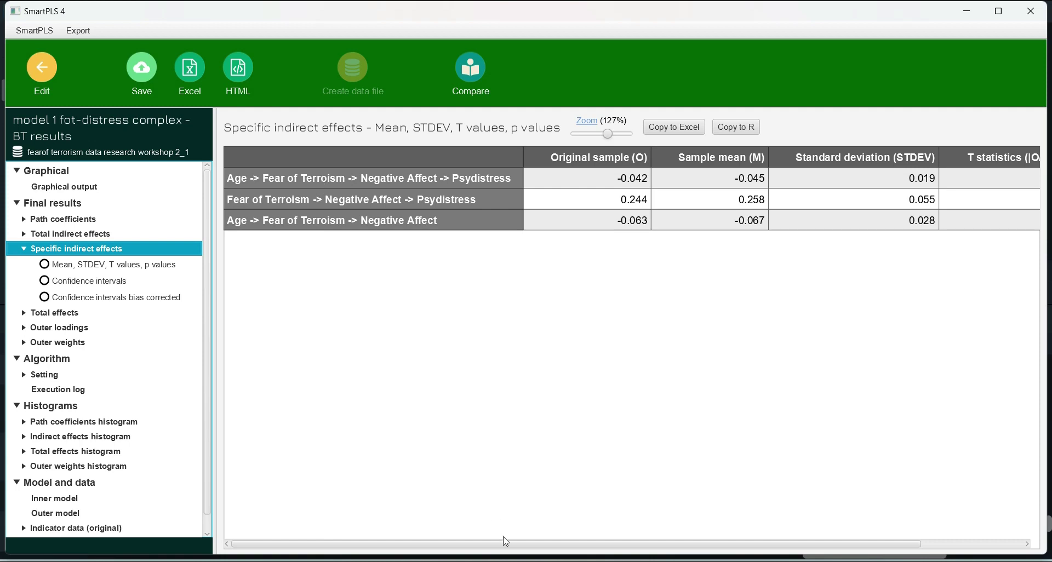
pyautogui.moveTo(500, 545); pyautogui.dragTo(660, 549)
pyautogui.click(98, 282)
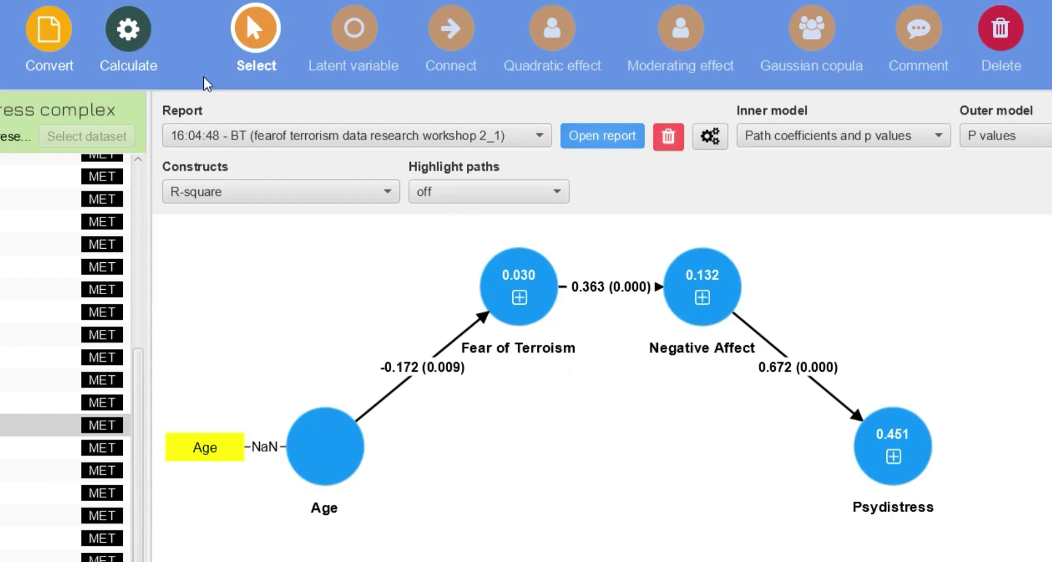
# Step: Connect Age to Psydistress, Fear of Terroism to Psydistress and Age to Negative Affect as direct paths in the serial model
pyautogui.click(433, 48)
pyautogui.moveTo(345, 449)
pyautogui.moveTo(345, 449); pyautogui.dragTo(869, 454)
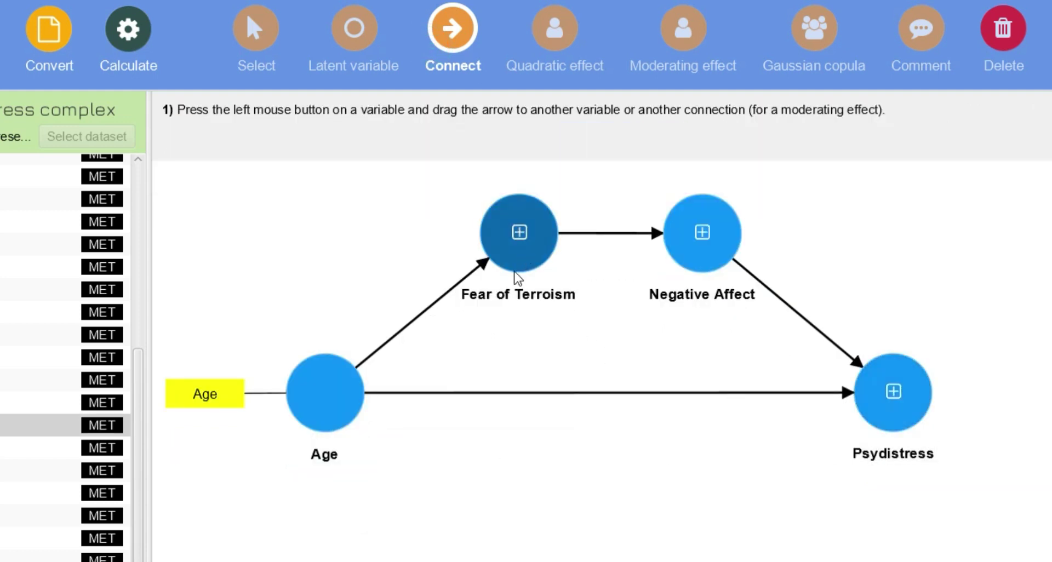
pyautogui.moveTo(338, 392); pyautogui.dragTo(700, 257)
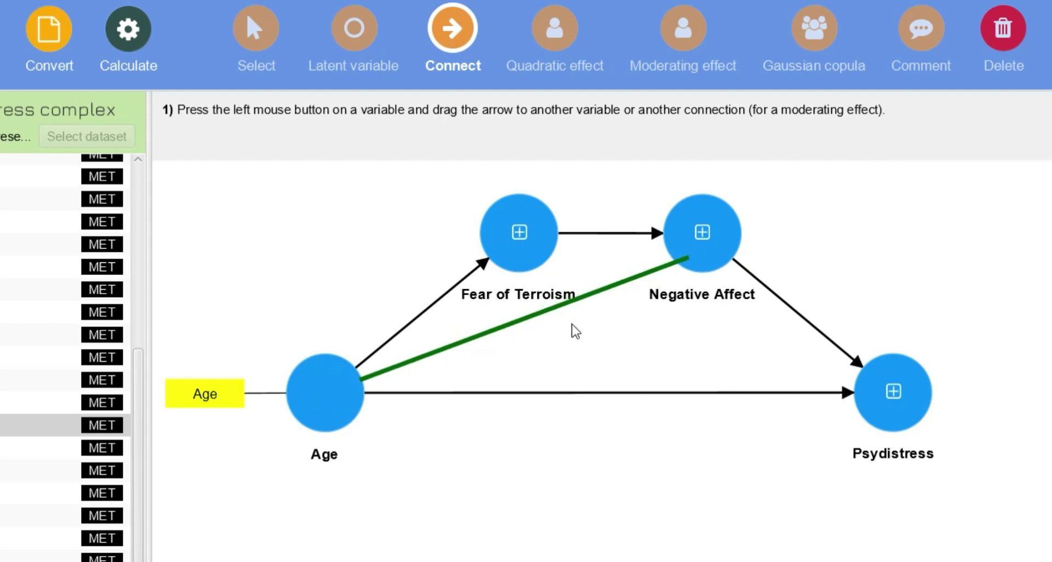
pyautogui.moveTo(525, 245); pyautogui.dragTo(892, 389)
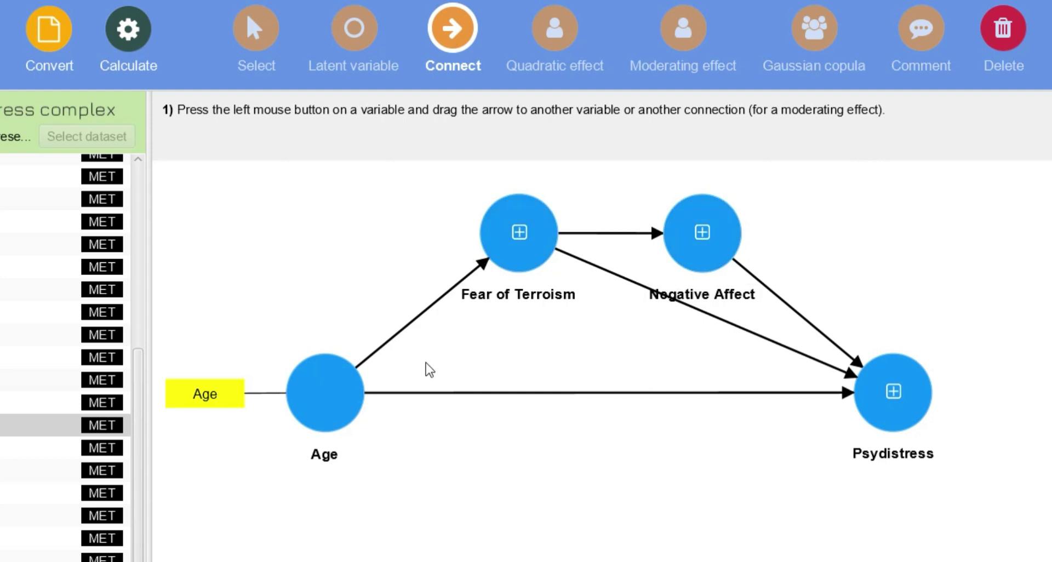
pyautogui.moveTo(413, 376); pyautogui.dragTo(707, 241)
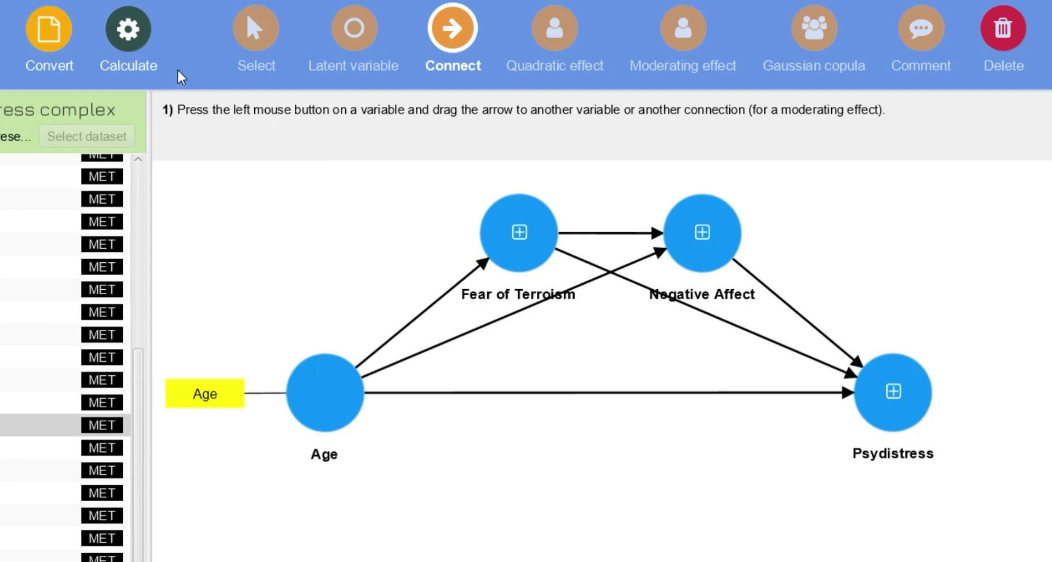
# Step: Run bootstrapping on the serial model with direct paths, using 3000 subsamples, percentile bootstrap and a one-tailed test at 0.05
pyautogui.click(137, 40)
pyautogui.click(209, 107)
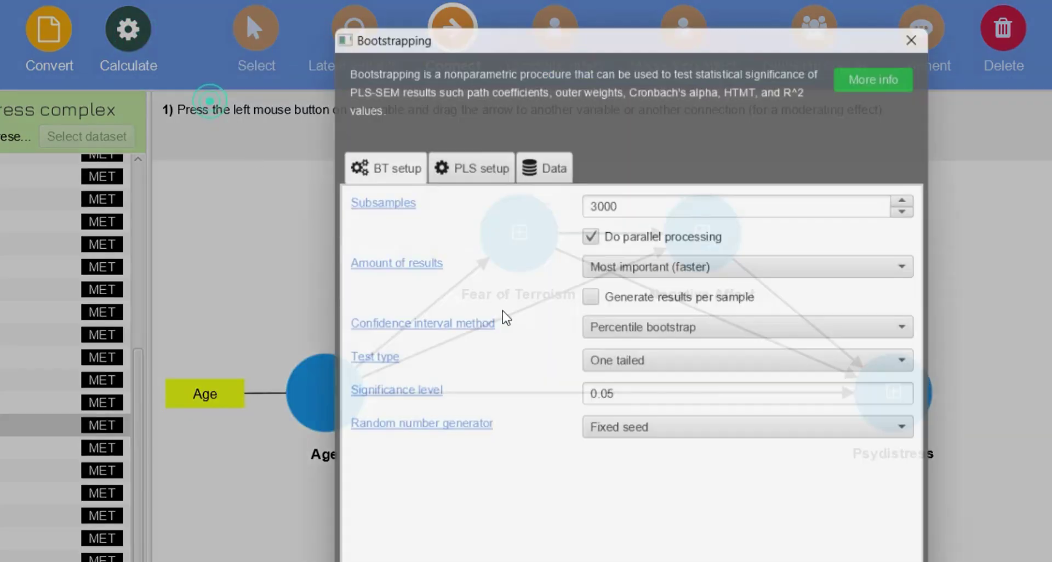
pyautogui.press('Return')
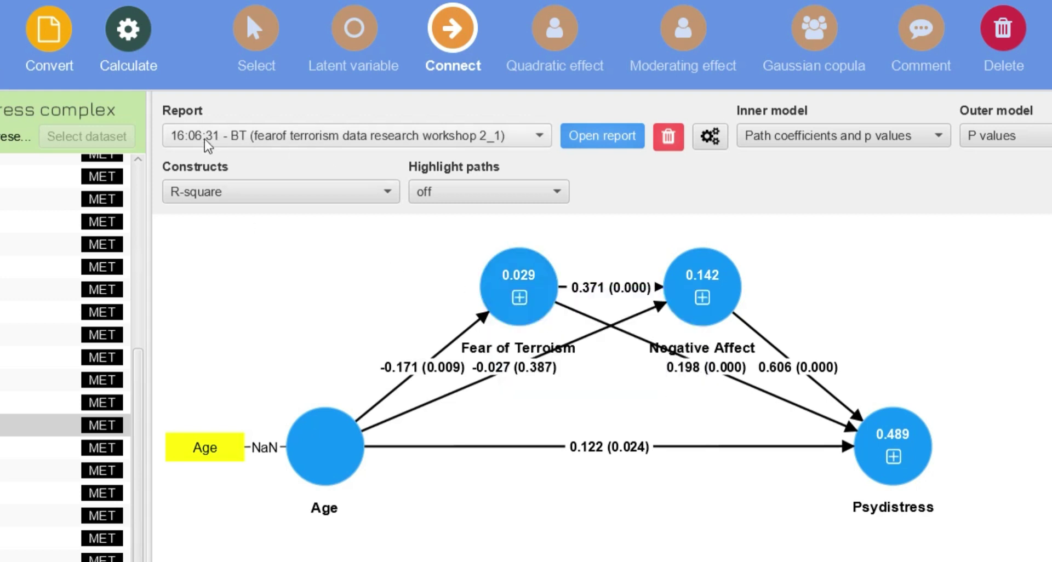
# Step: Open the new report and review the path coefficients' p values and the specific indirect effects' confidence intervals
pyautogui.click(601, 143)
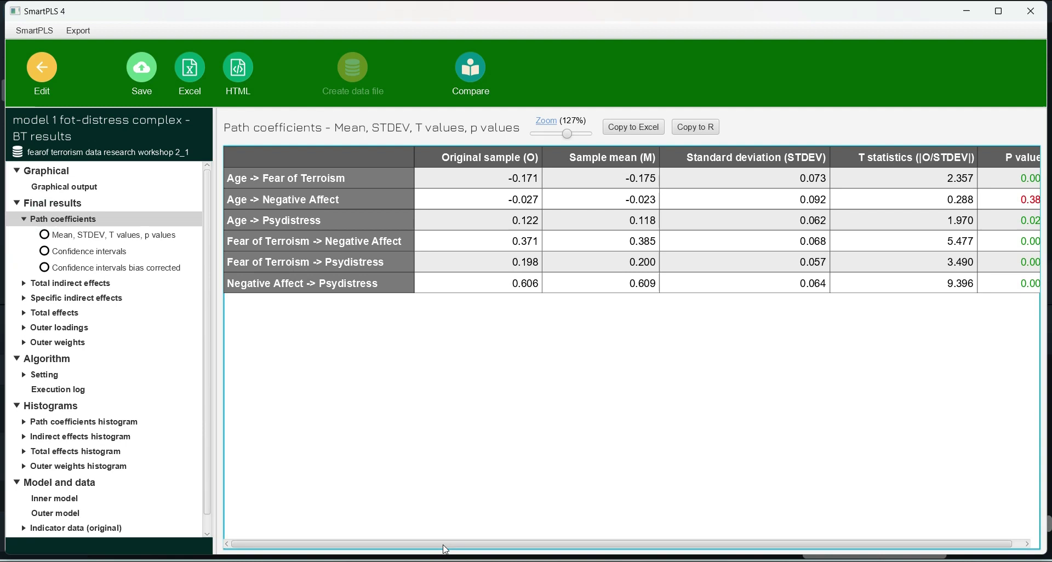
pyautogui.click(443, 544)
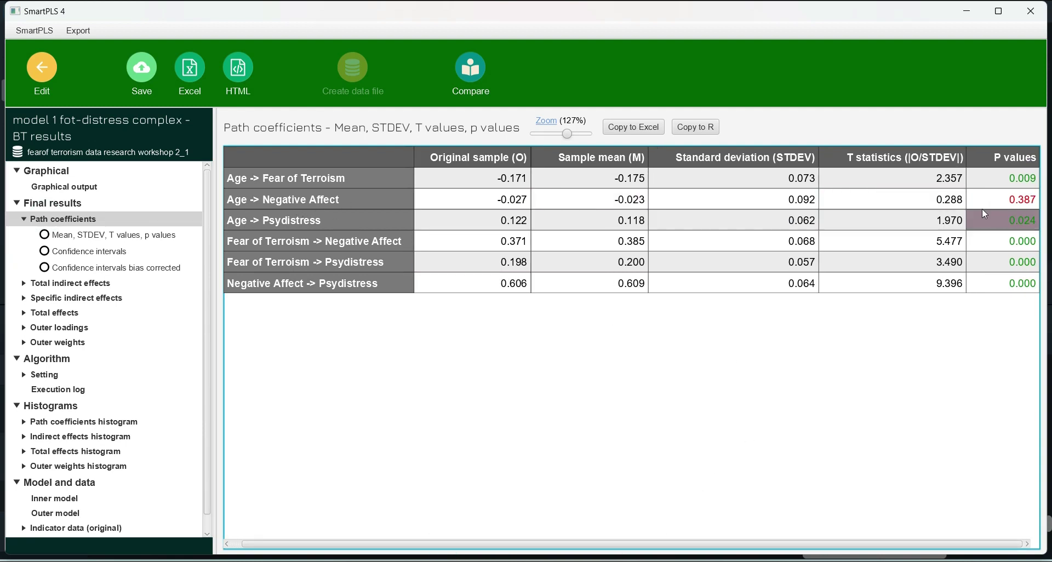
pyautogui.click(60, 299)
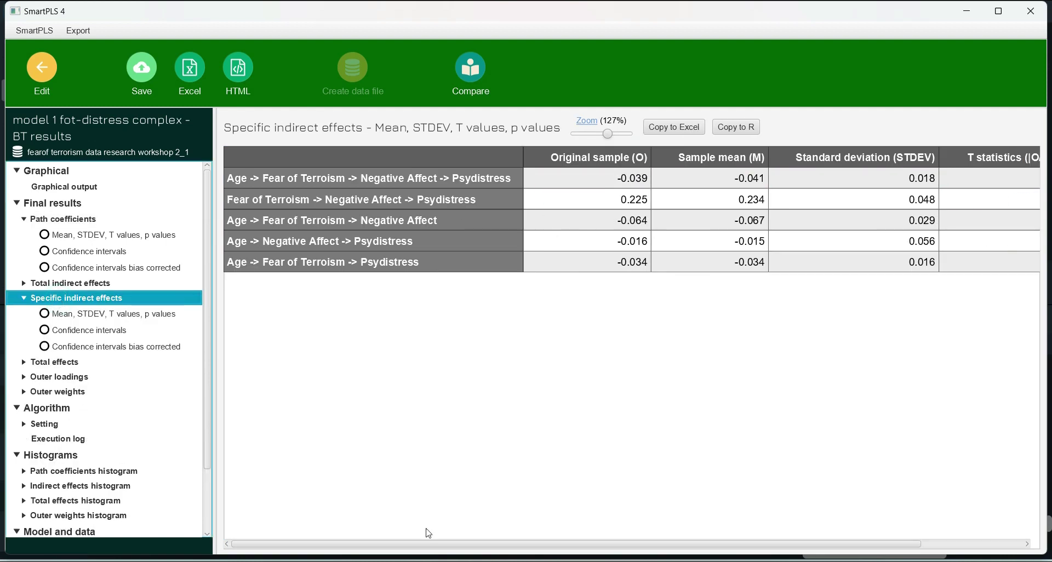
pyautogui.press('Down')
pyautogui.press('Down')
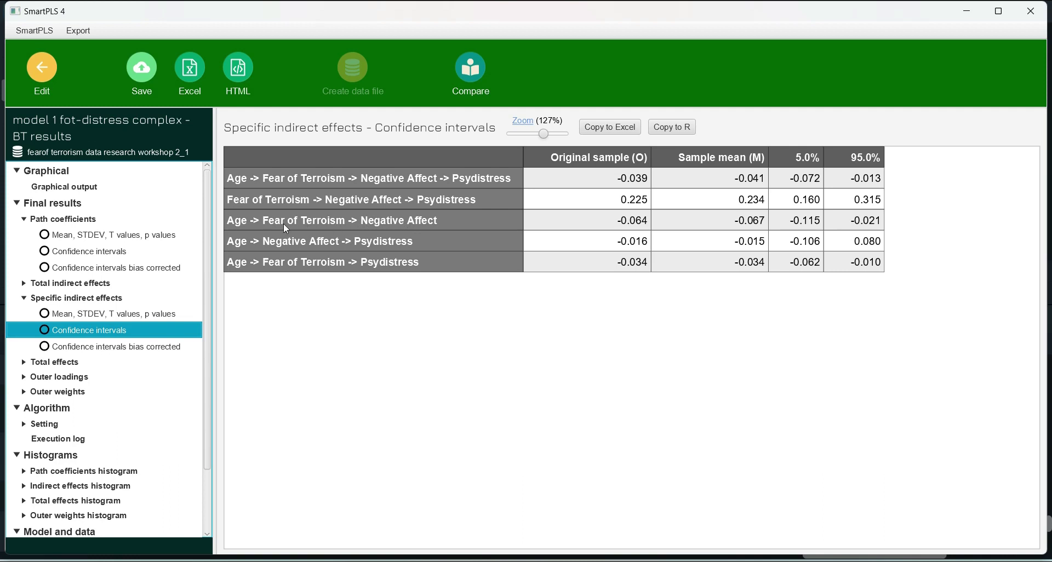
# Step: Recheck the path coefficients' T statistics and p values, and return to the serial model diagram to inspect its paths
pyautogui.click(87, 238)
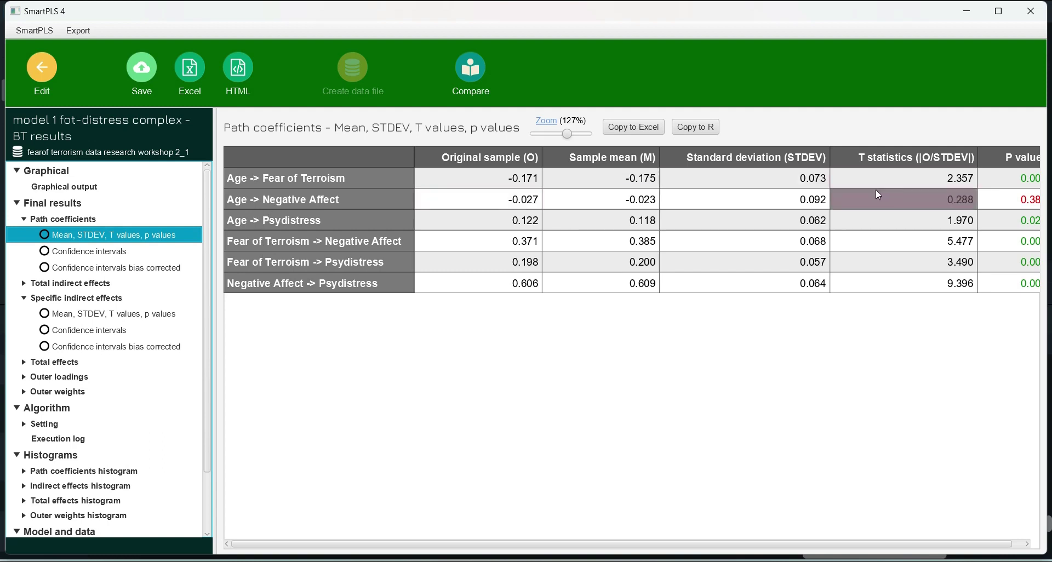
pyautogui.moveTo(810, 542); pyautogui.dragTo(822, 544)
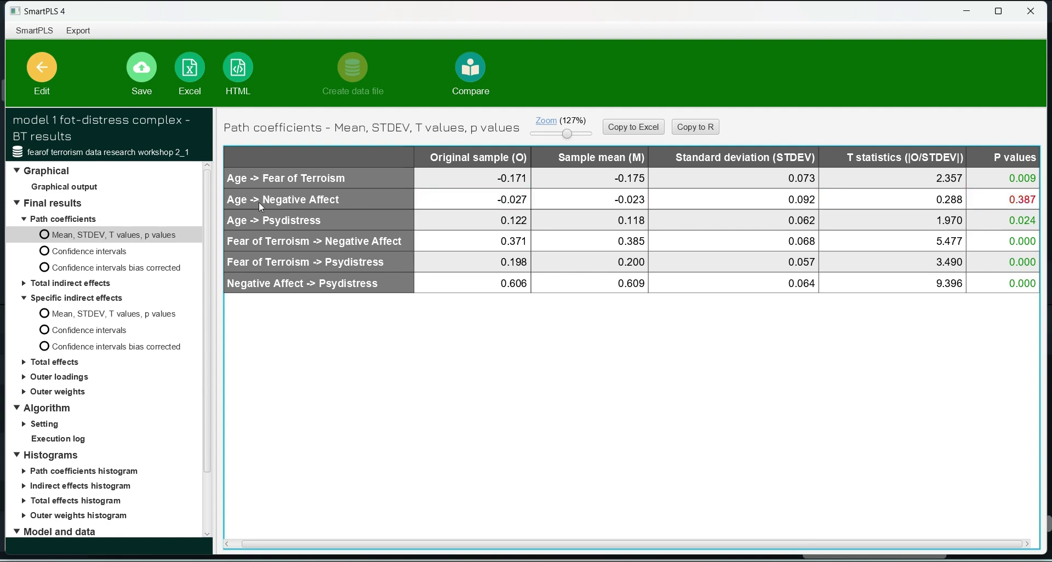
pyautogui.click(36, 65)
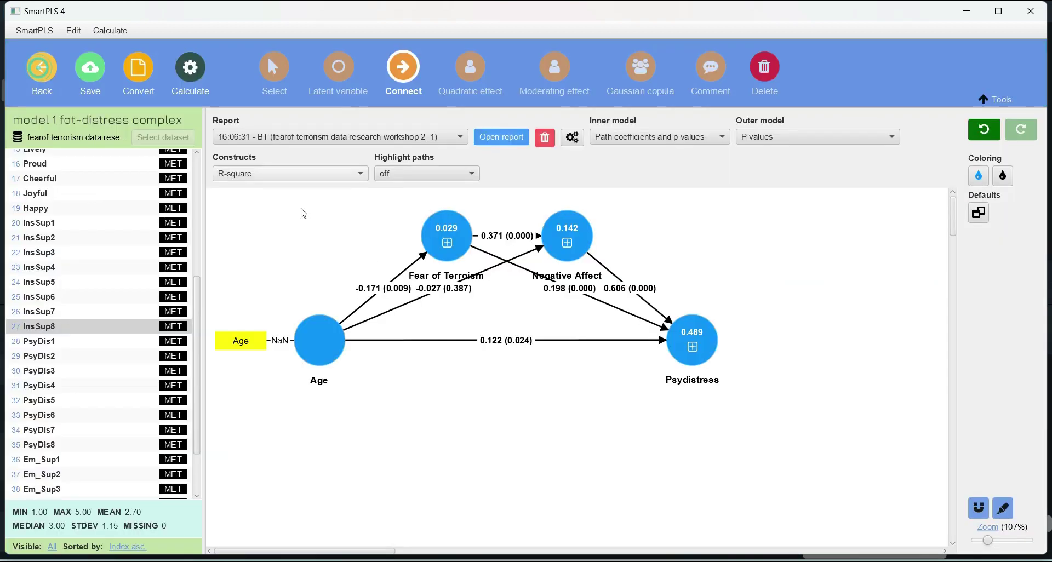
pyautogui.moveTo(552, 252)
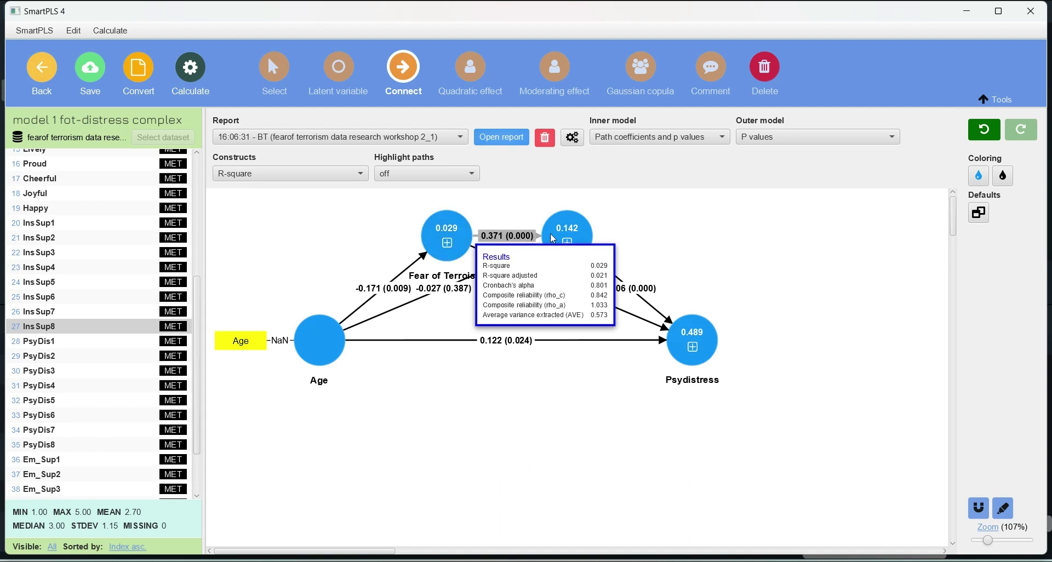
pyautogui.moveTo(437, 256)
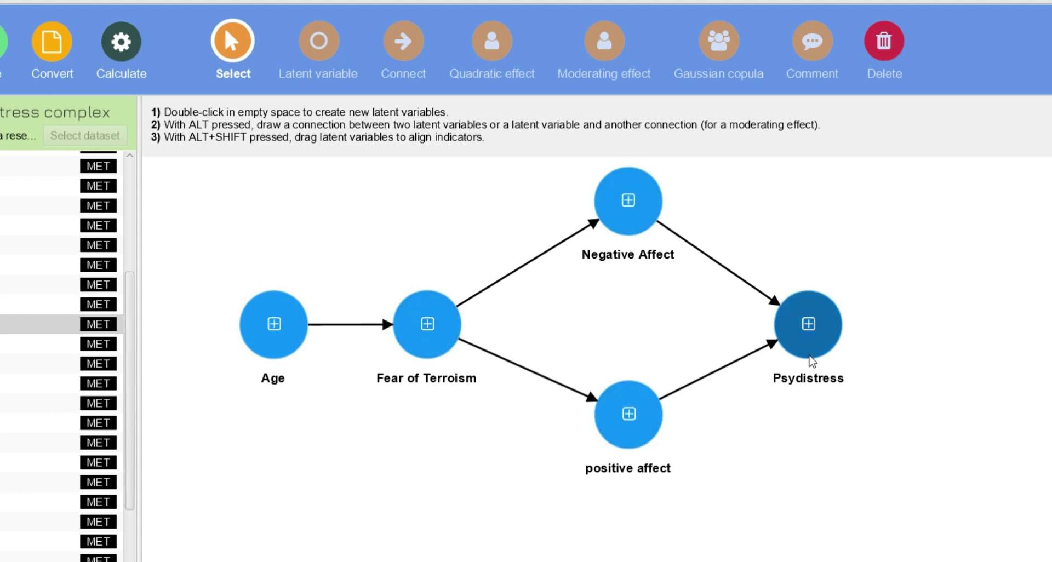
# Step: Try direct connections from Fear of Terroism to Psydistress and from Age to Negative Affect in the combined serial and parallel model
pyautogui.click(391, 60)
pyautogui.moveTo(425, 306); pyautogui.dragTo(811, 331)
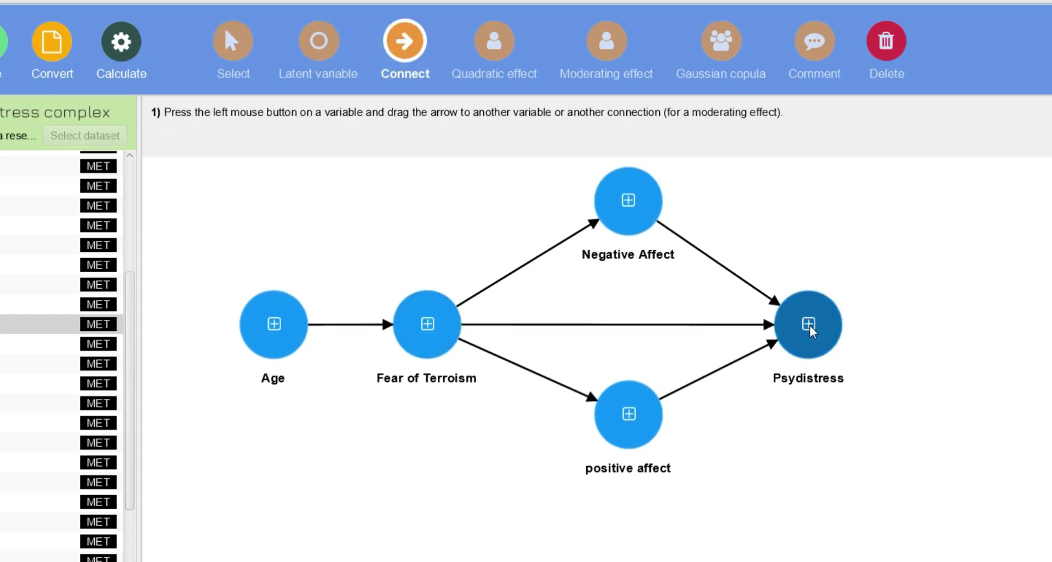
pyautogui.moveTo(296, 297); pyautogui.dragTo(623, 209)
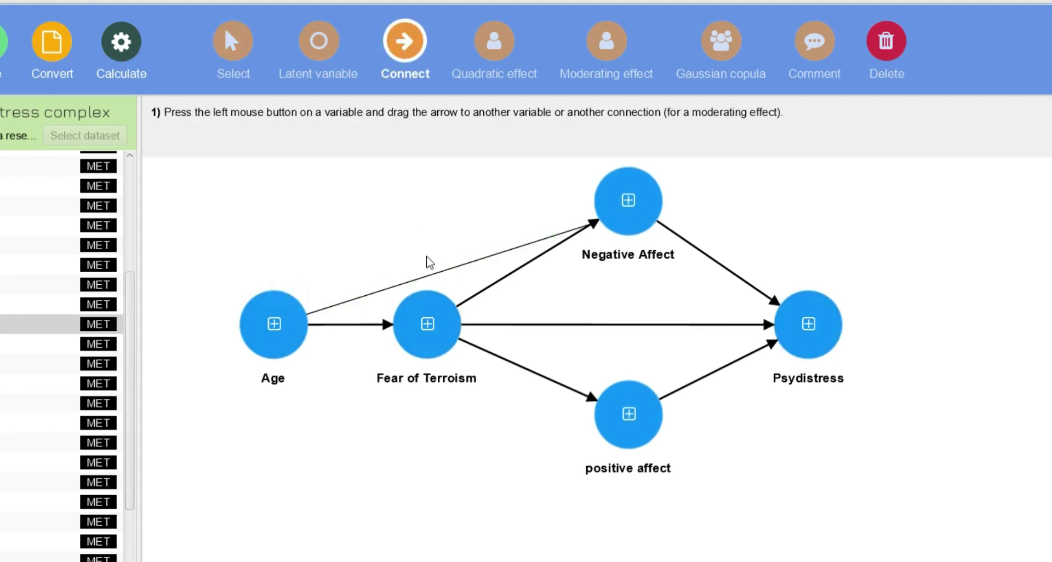
pyautogui.click(551, 327)
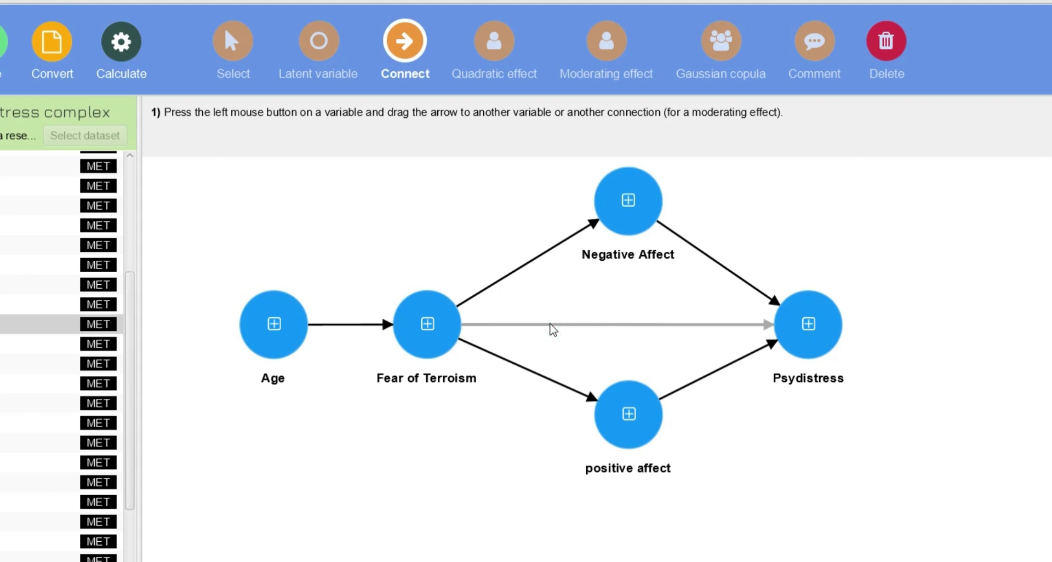
# Step: Delete the direct path from Fear of Terroism to Psydistress
pyautogui.click(241, 76)
pyautogui.click(604, 327)
pyautogui.press('Delete')
pyautogui.click(599, 323)
# Step: Run bootstrapping on the combined serial and parallel model with 3000 subsamples, percentile bootstrap intervals and a one-tailed test at 0.05
pyautogui.click(137, 43)
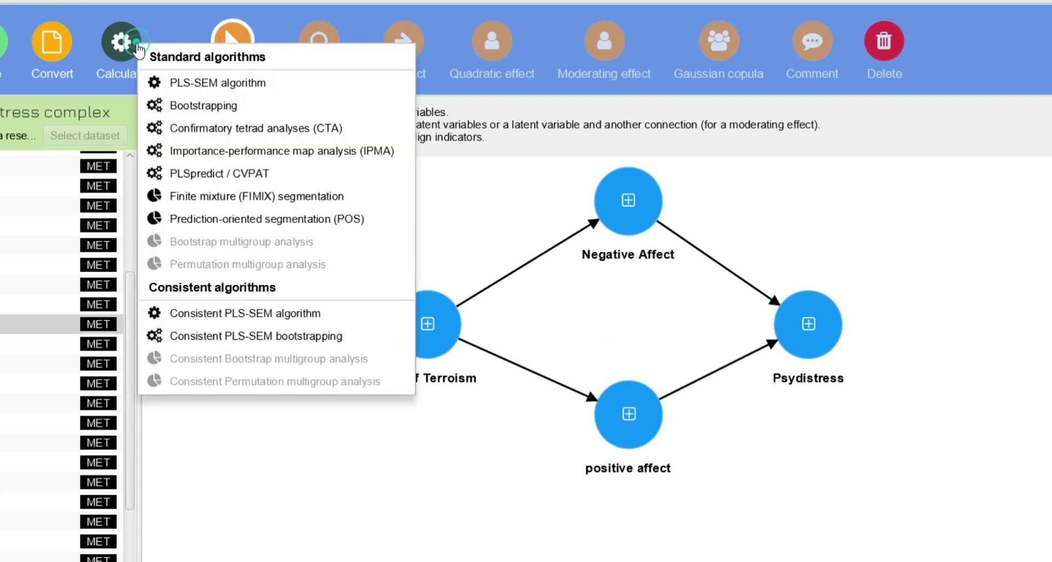
pyautogui.click(196, 105)
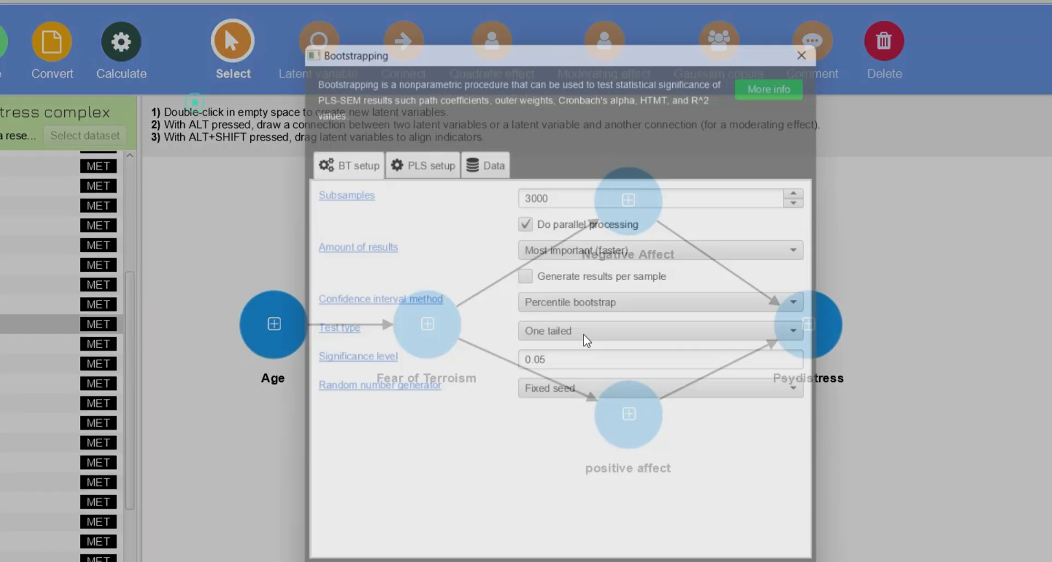
pyautogui.press('Return')
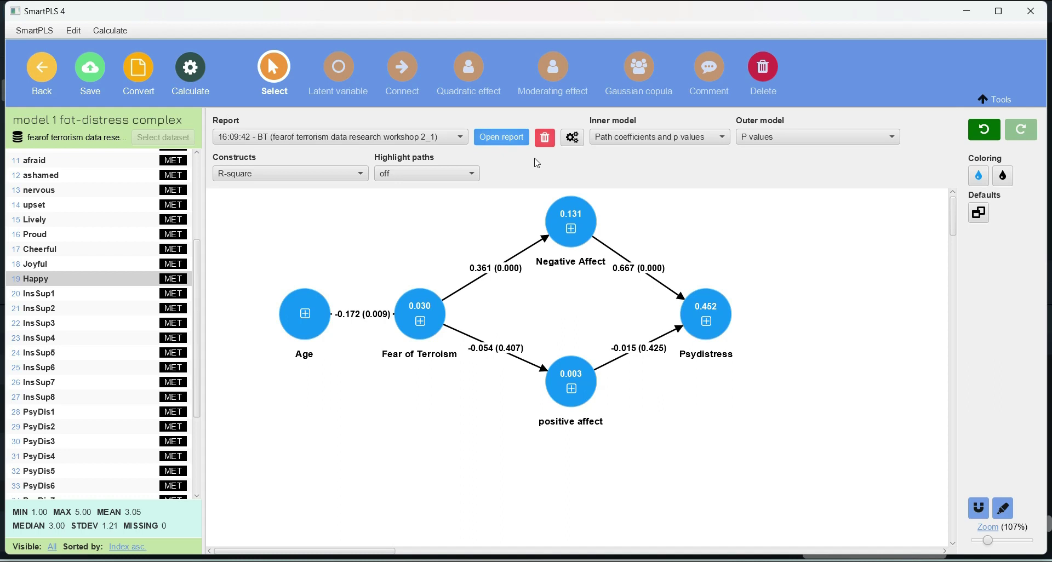
# Step: Open the bootstrapping report and examine the total indirect effects, the specific indirect effects and the latter's confidence intervals
pyautogui.click(502, 137)
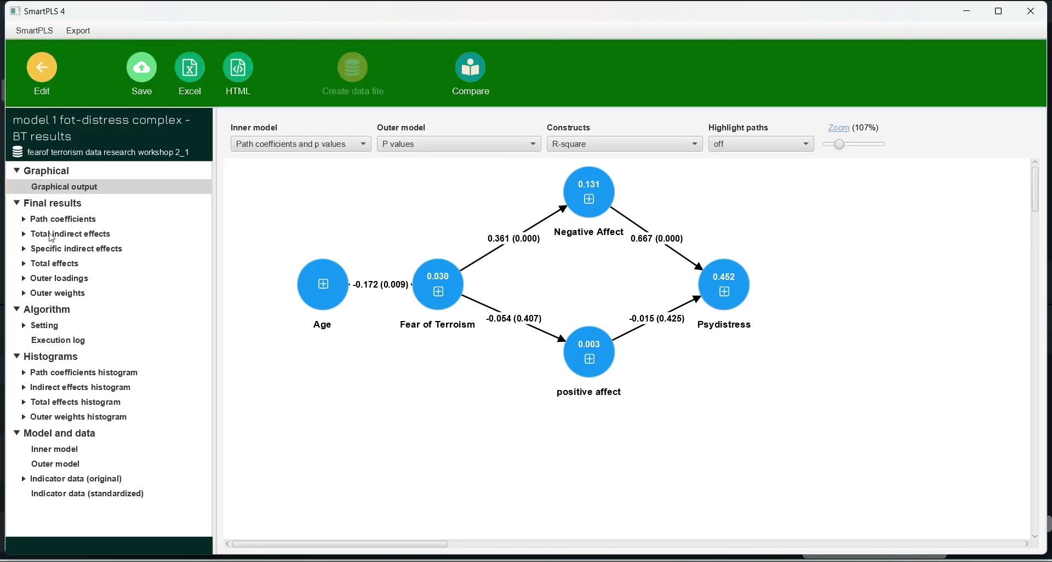
pyautogui.click(51, 250)
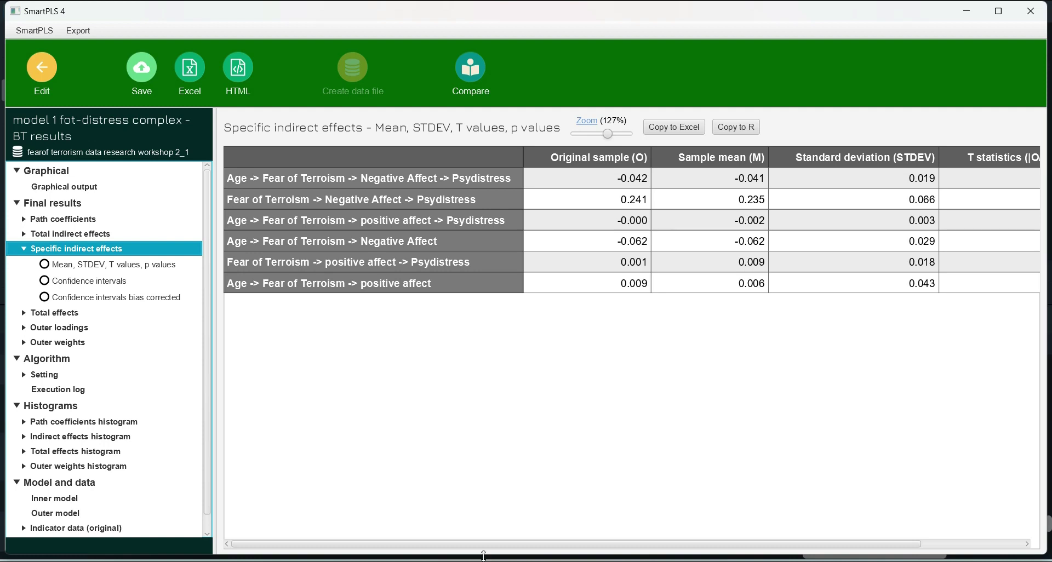
pyautogui.click(59, 235)
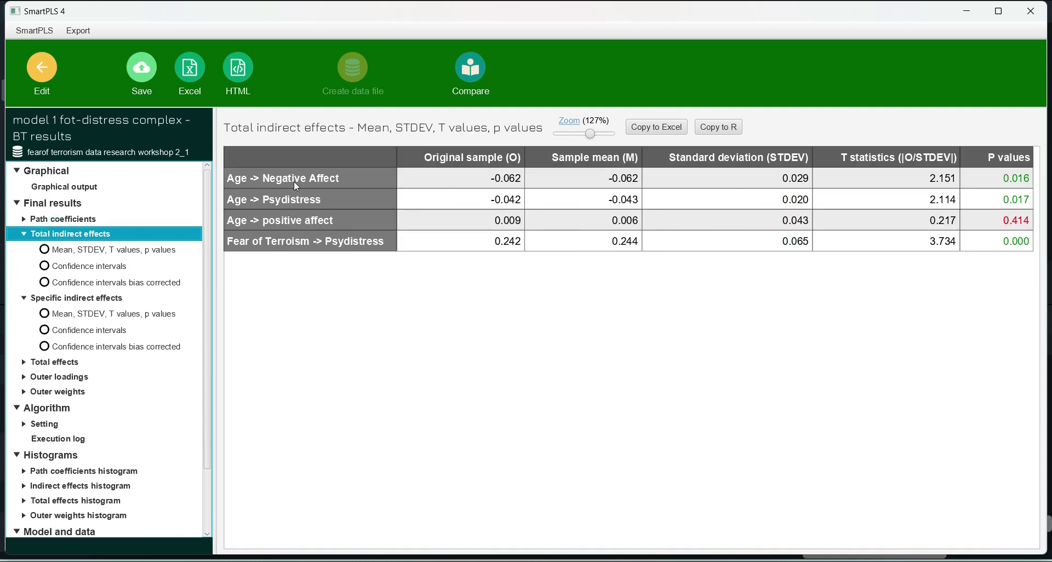
pyautogui.click(66, 299)
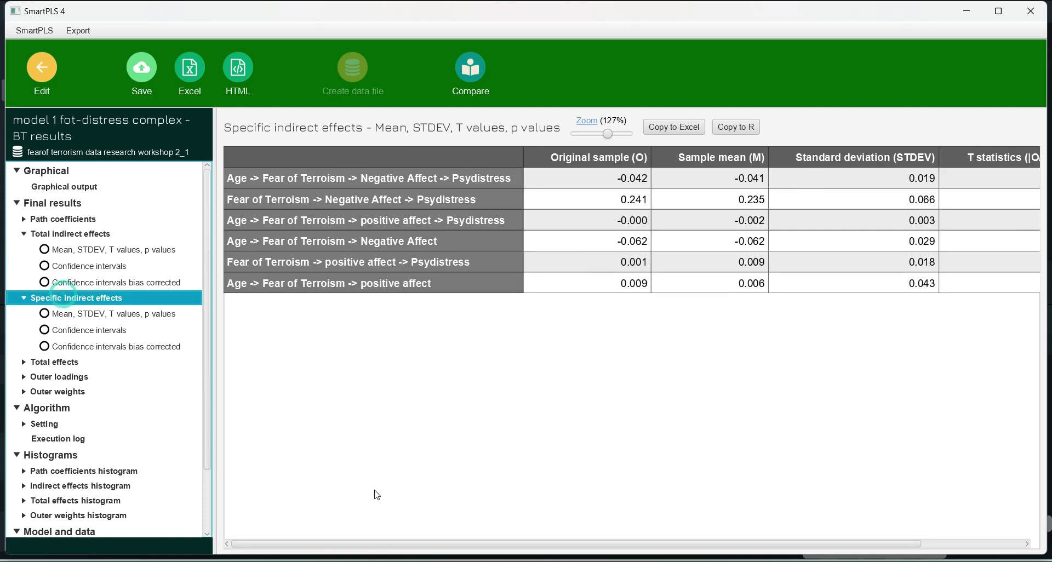
pyautogui.click(99, 330)
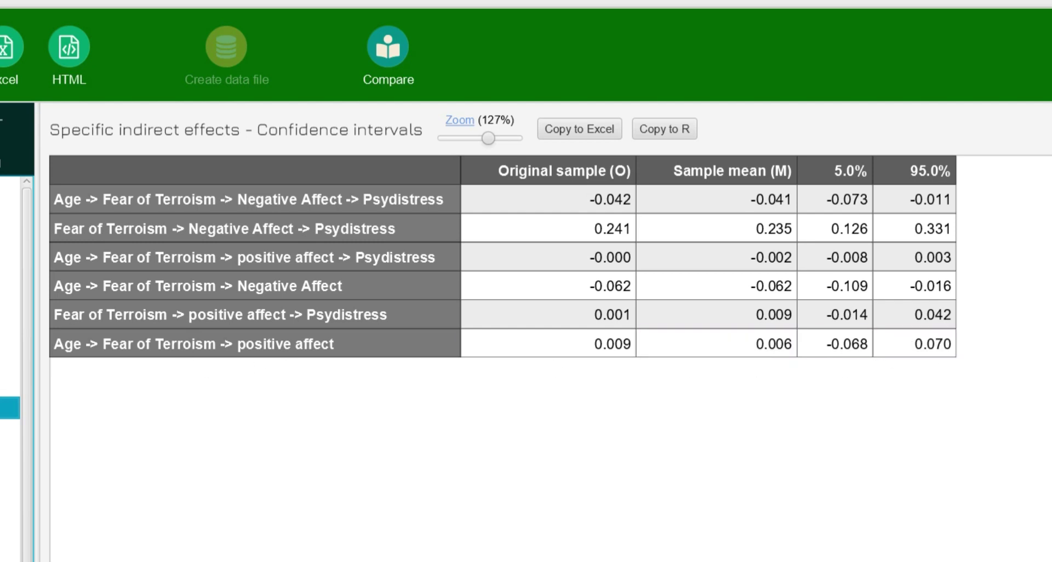
pyautogui.scroll(-5, 10, 329)
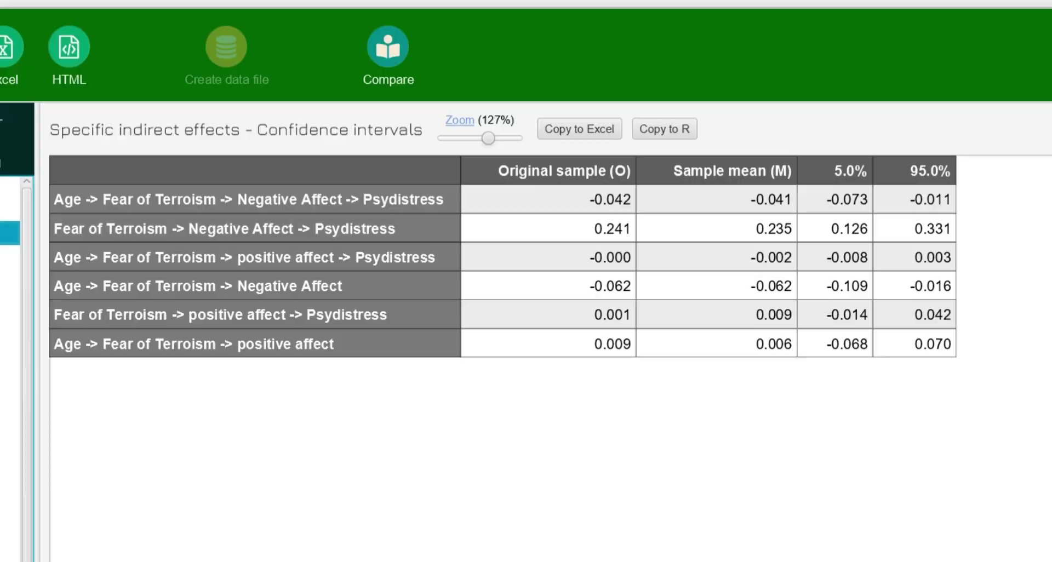